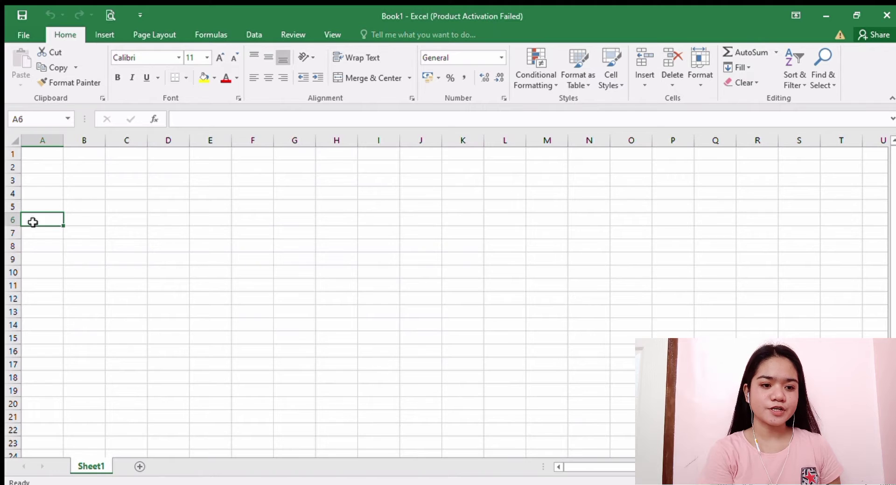
pyautogui.doubleClick(33, 223)
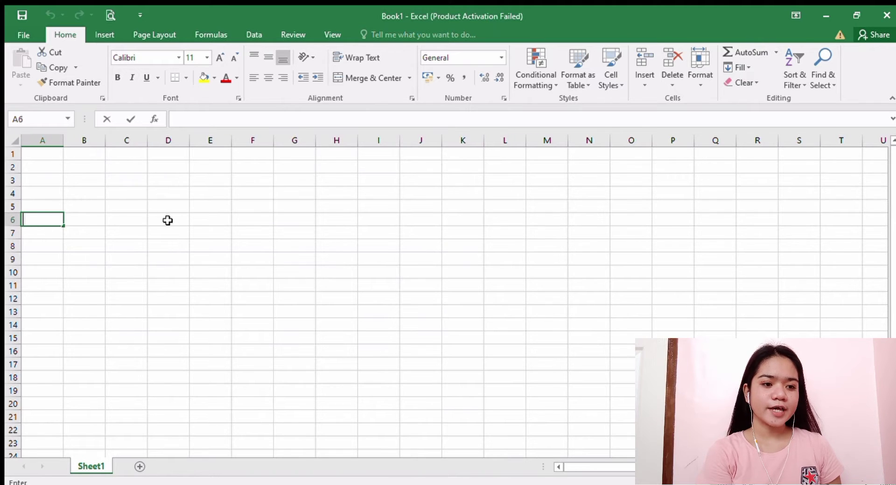
pyautogui.click(178, 168)
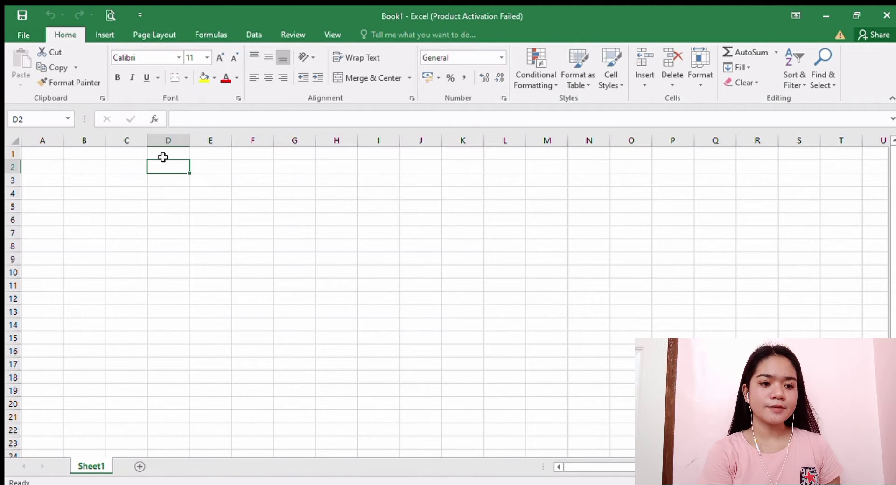
pyautogui.moveTo(159, 152); pyautogui.dragTo(152, 377)
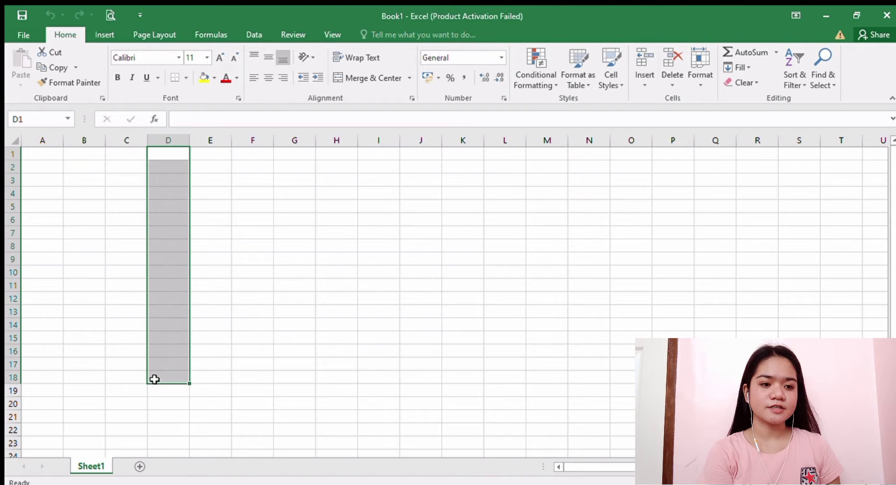
pyautogui.click(34, 231)
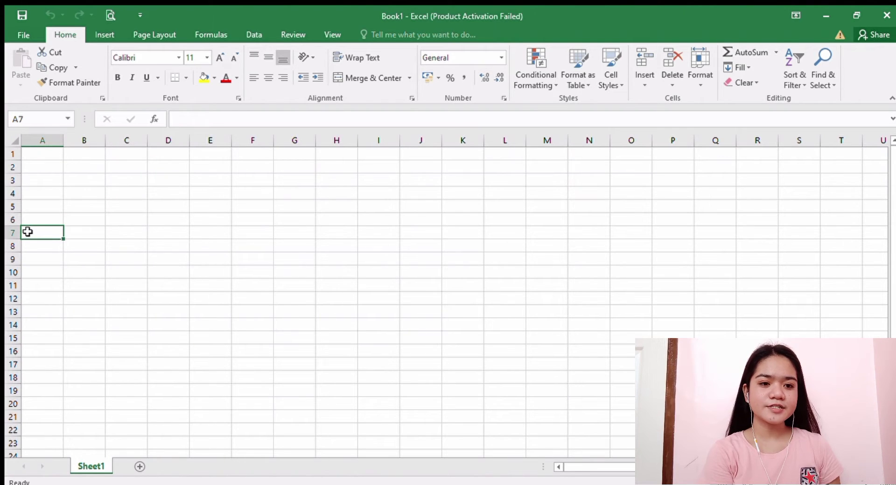
pyautogui.moveTo(26, 232); pyautogui.dragTo(375, 237)
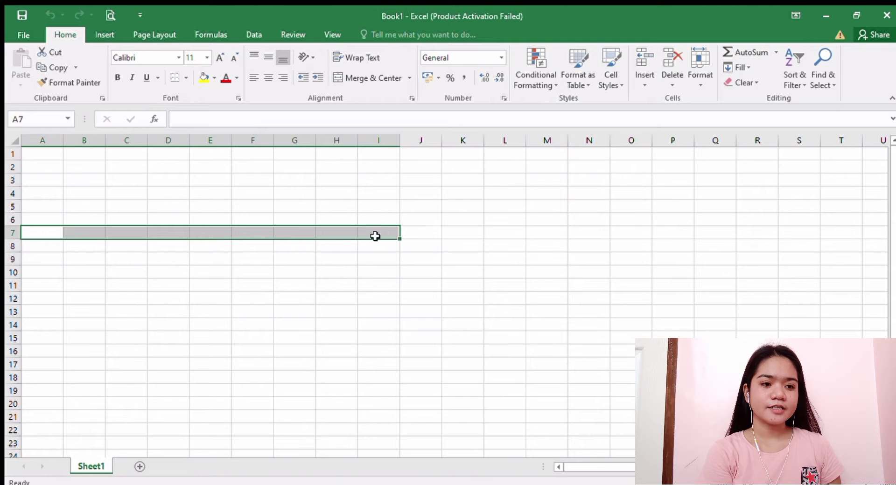
pyautogui.click(208, 205)
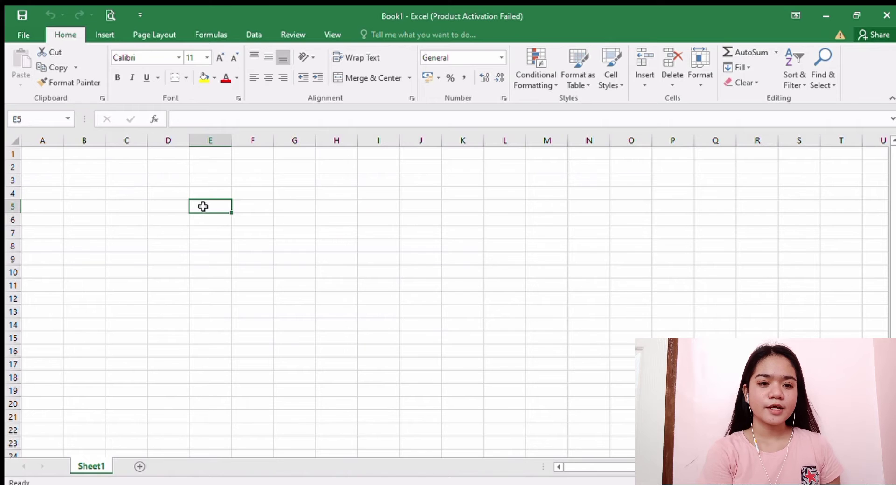
pyautogui.click(123, 204)
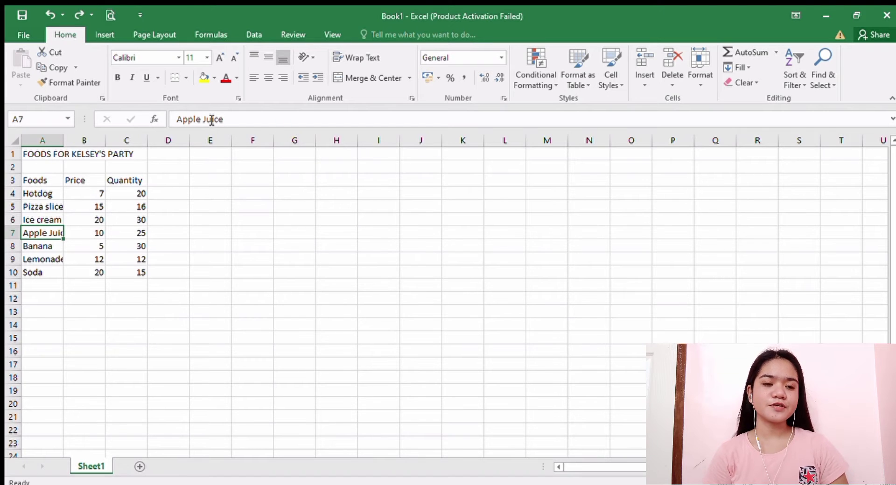
pyautogui.click(34, 163)
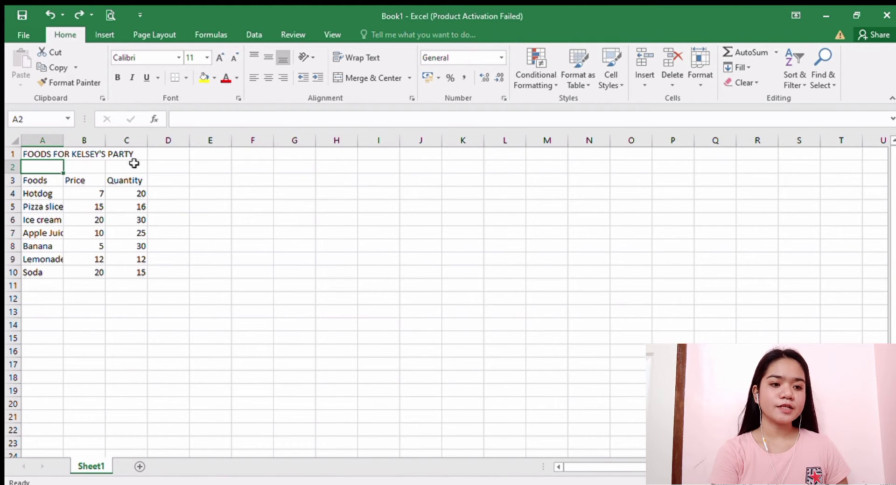
pyautogui.click(37, 154)
# - Widen column A so that the longest food name, Apple Juice, fits completely in its cell
pyautogui.click(35, 191)
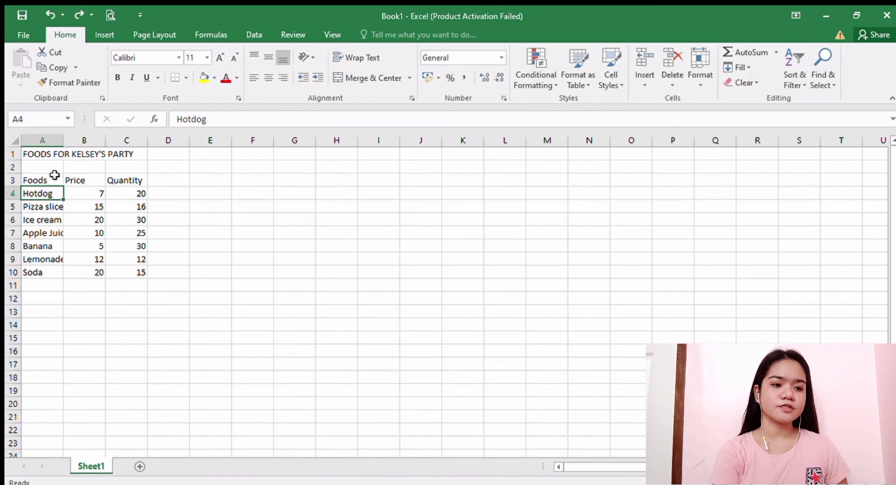
pyautogui.click(55, 234)
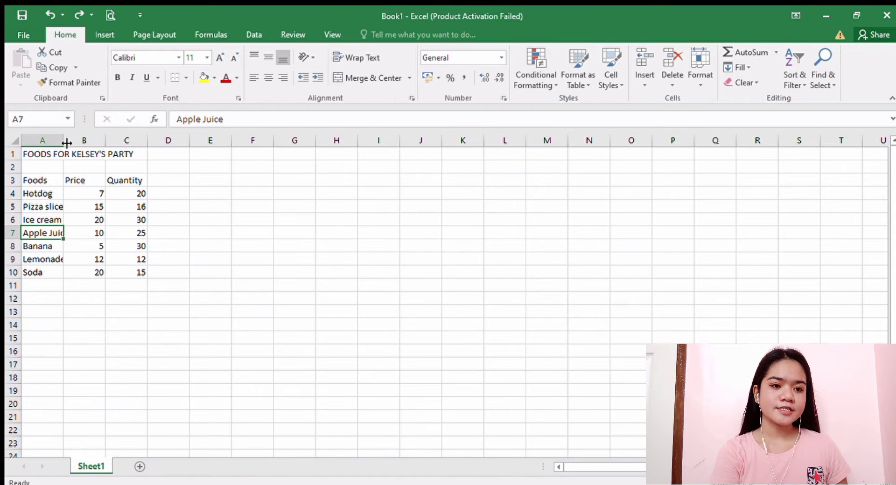
pyautogui.moveTo(65, 142); pyautogui.dragTo(81, 143)
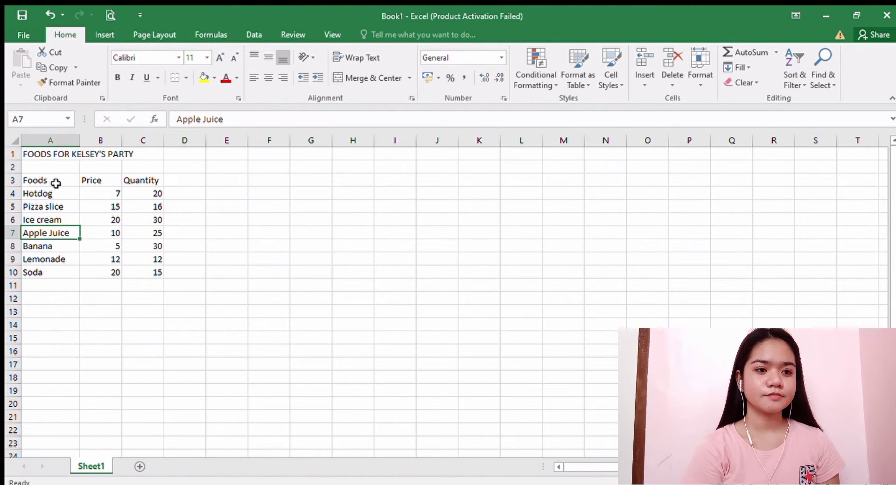
# - Change the font of the title "FOODS FOR KELSEY'S PARTY" in A1:C1 to Arial Black
pyautogui.click(52, 158)
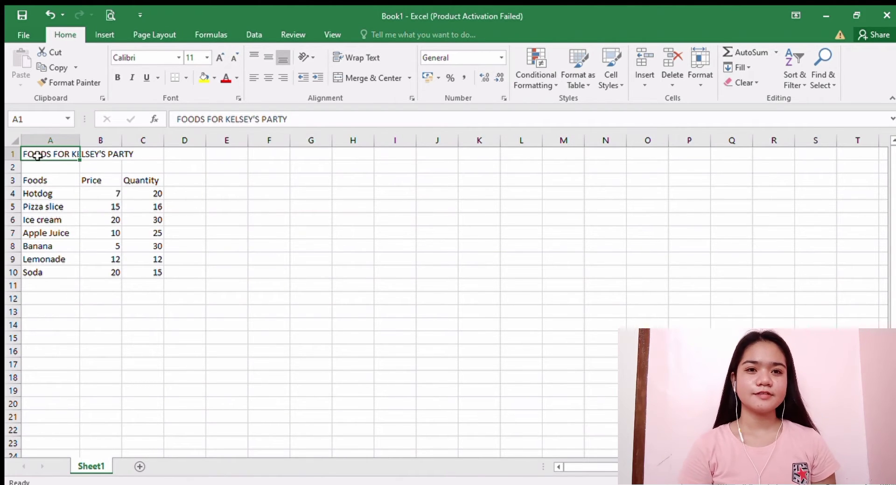
pyautogui.moveTo(24, 154); pyautogui.dragTo(128, 155)
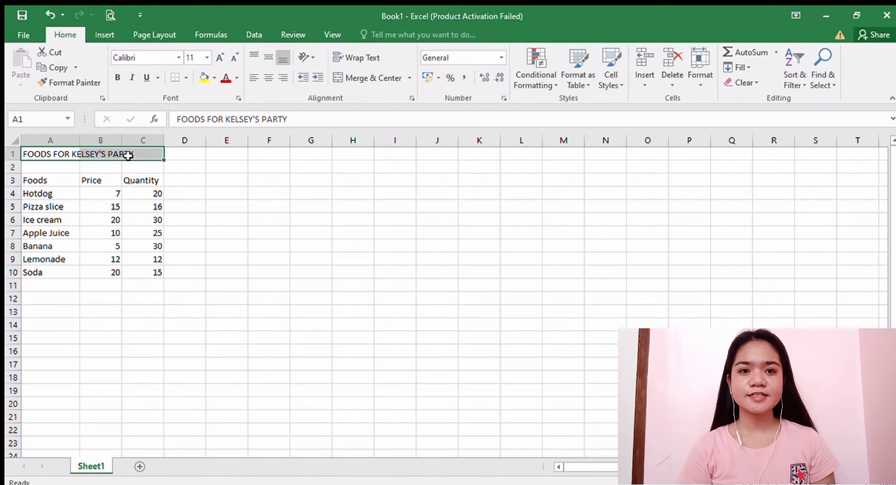
pyautogui.click(176, 58)
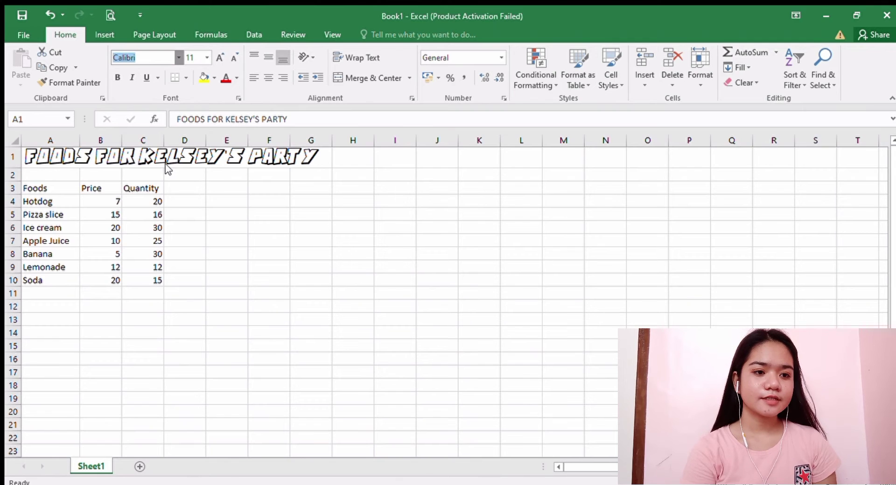
pyautogui.click(159, 304)
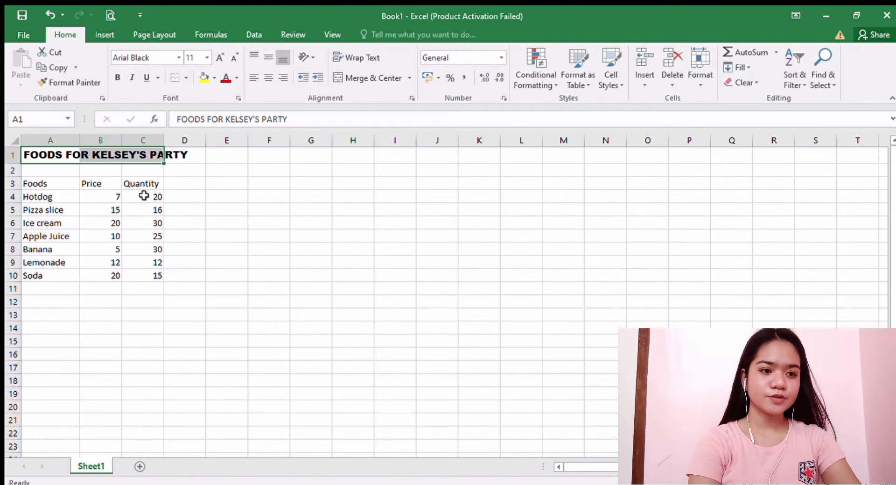
# - Format the Foods, Price and Quantity headers in A3:C3 as bold and italic
pyautogui.click(38, 183)
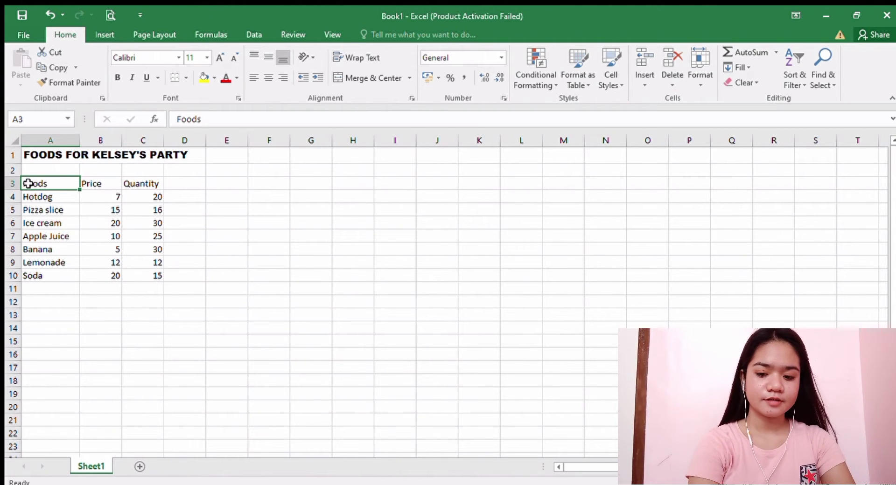
pyautogui.moveTo(28, 183); pyautogui.dragTo(150, 184)
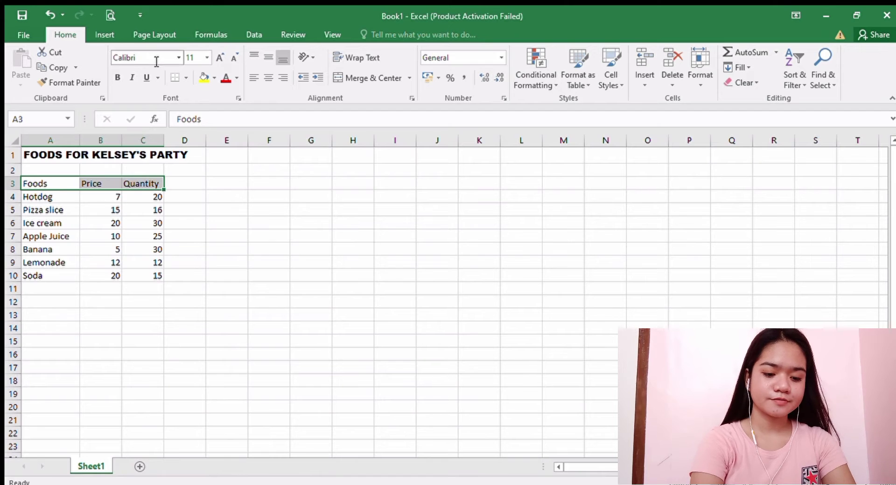
pyautogui.click(116, 77)
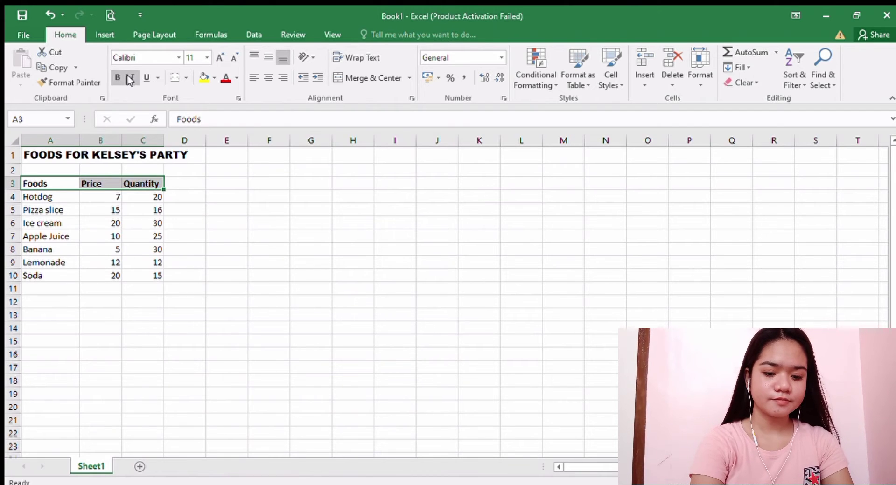
pyautogui.click(132, 78)
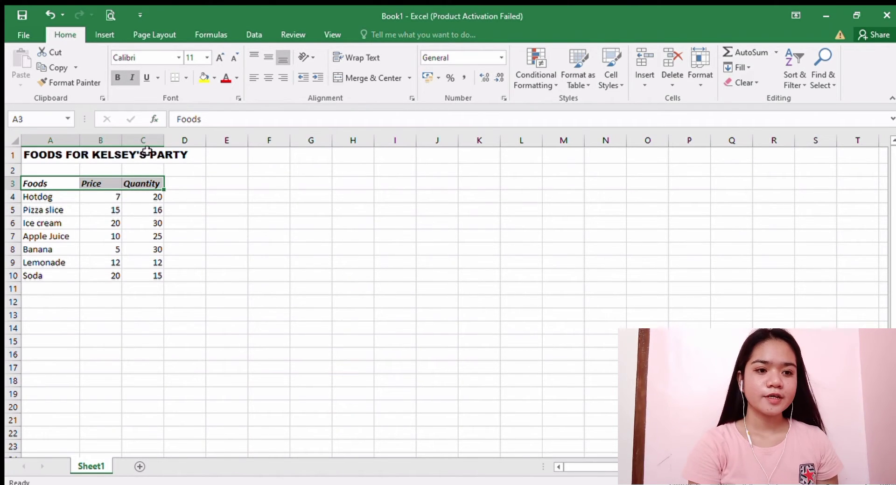
# - Apply the Currency number format to the prices in B4:B10
pyautogui.click(62, 180)
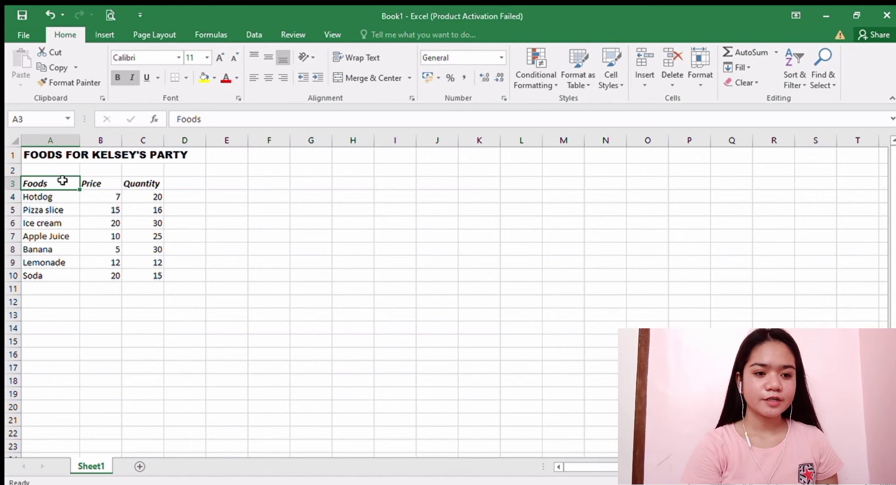
pyautogui.click(88, 183)
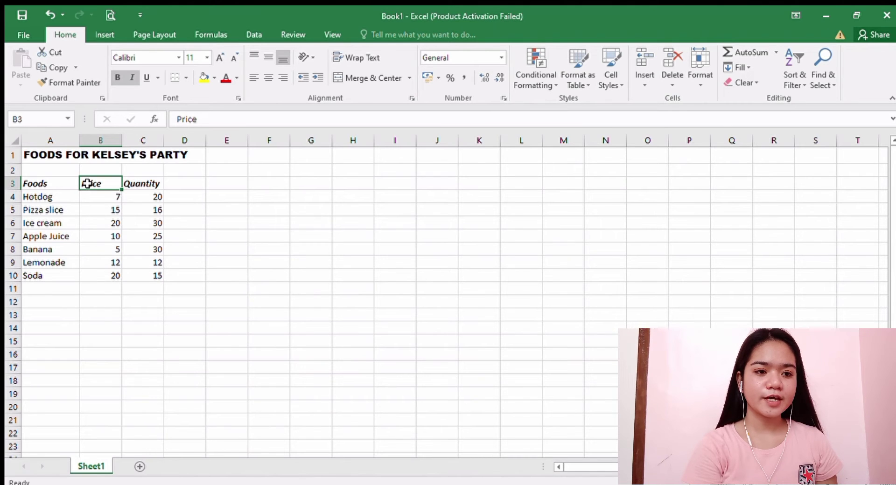
pyautogui.click(91, 203)
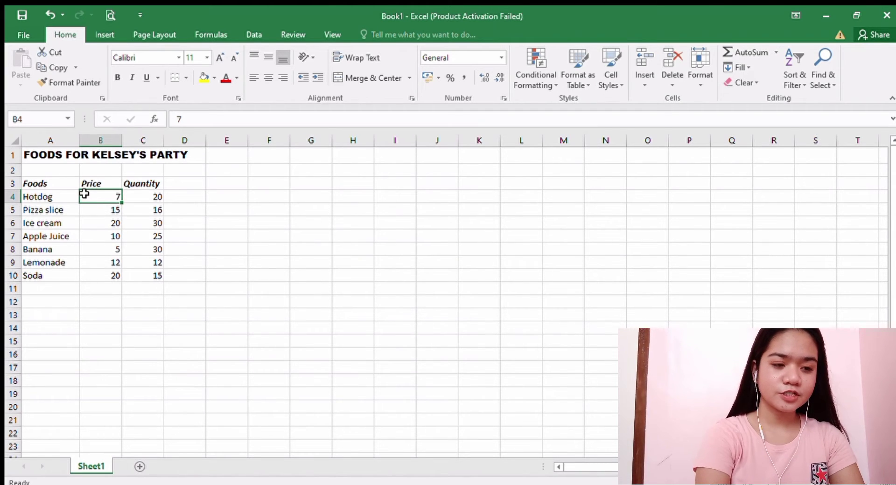
pyautogui.moveTo(84, 193); pyautogui.dragTo(117, 274)
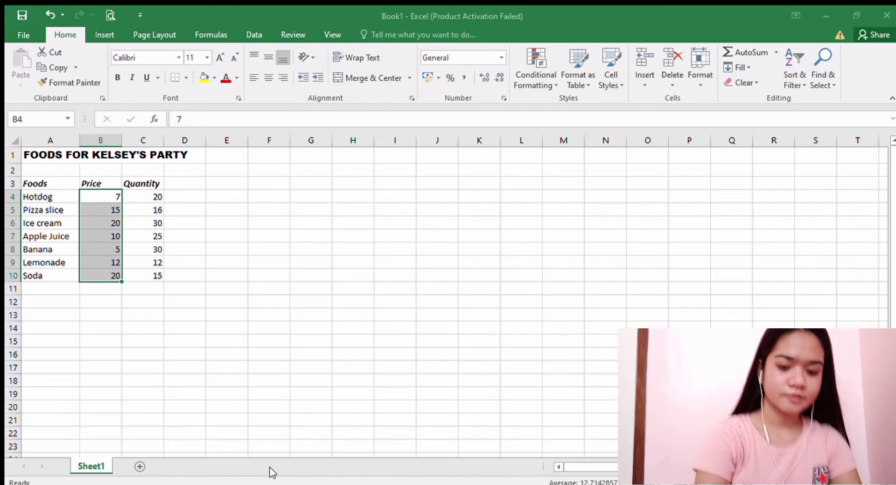
pyautogui.hotkey('ctrl', 'shift', '4')
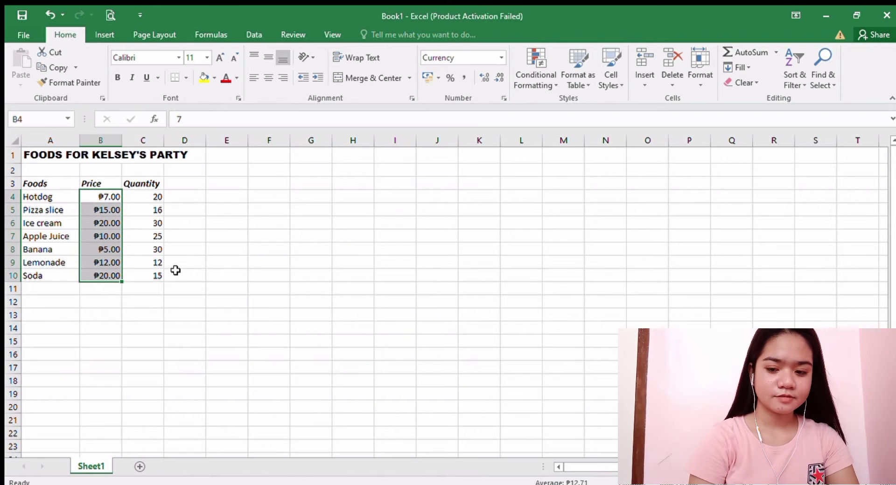
# - Add the column header "Total" in cell D3, beside Quantity
pyautogui.click(168, 184)
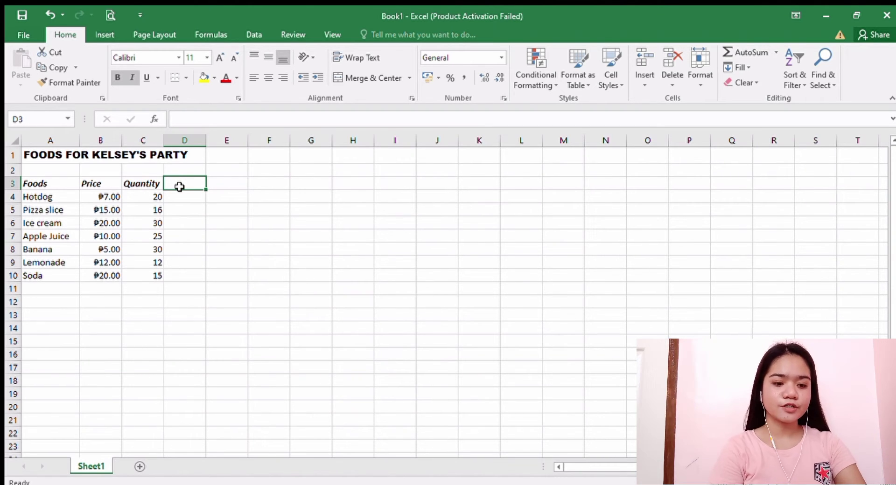
pyautogui.write('T')
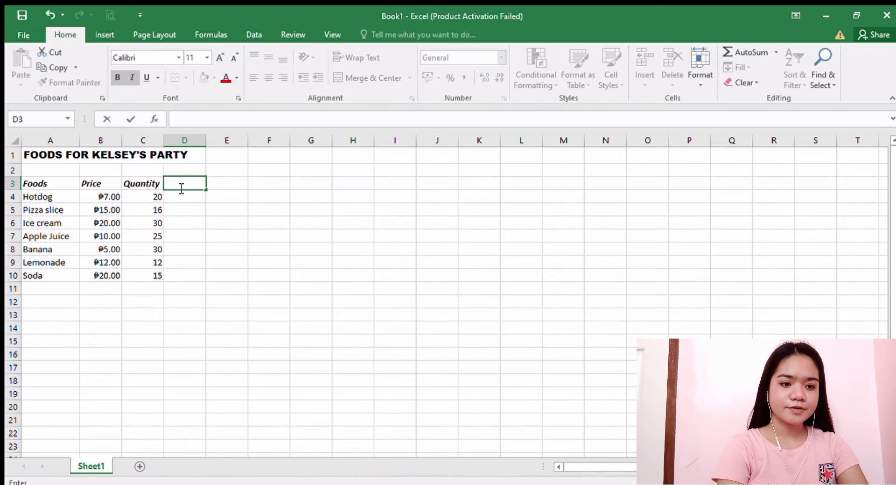
pyautogui.write('otal')
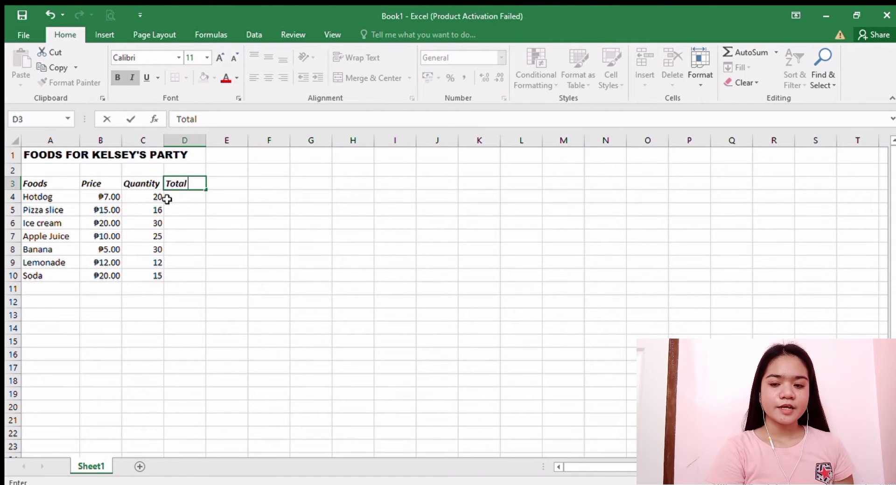
# - Calculate the Hotdog total in D4 by multiplying price by quantity with the formula =B4*C4
pyautogui.click(167, 199)
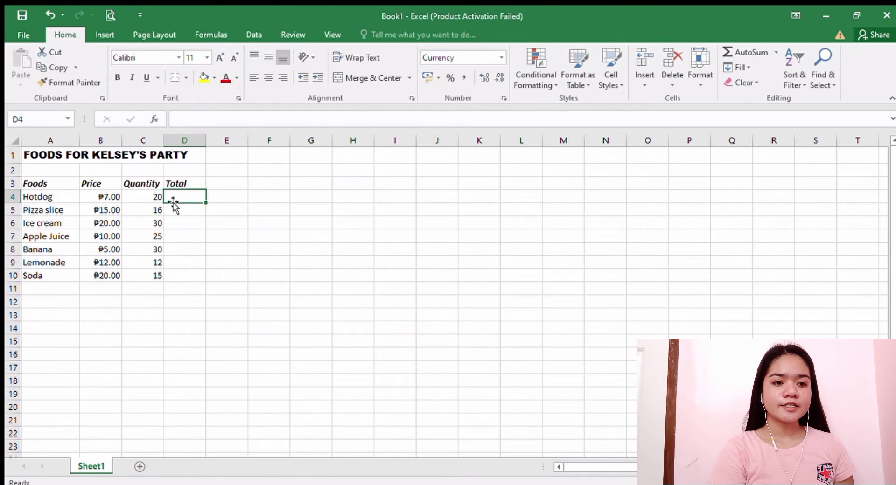
pyautogui.write('=')
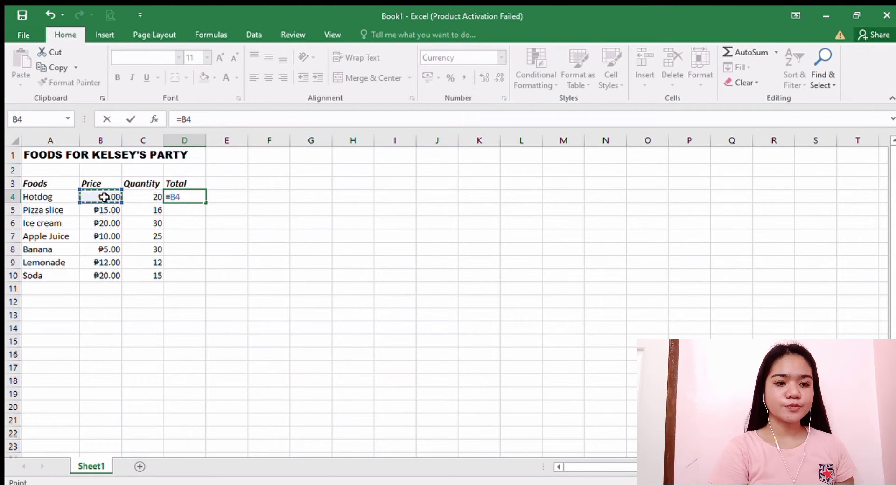
pyautogui.write('*')
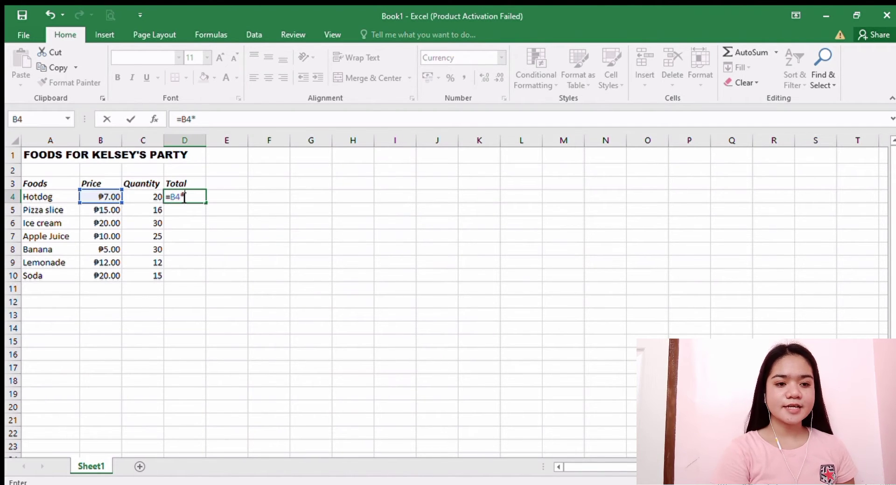
pyautogui.click(156, 197)
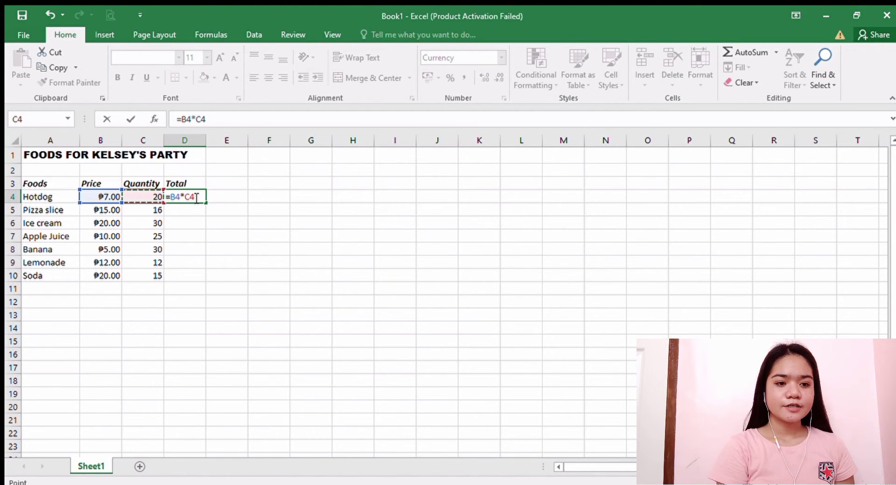
pyautogui.press('Return')
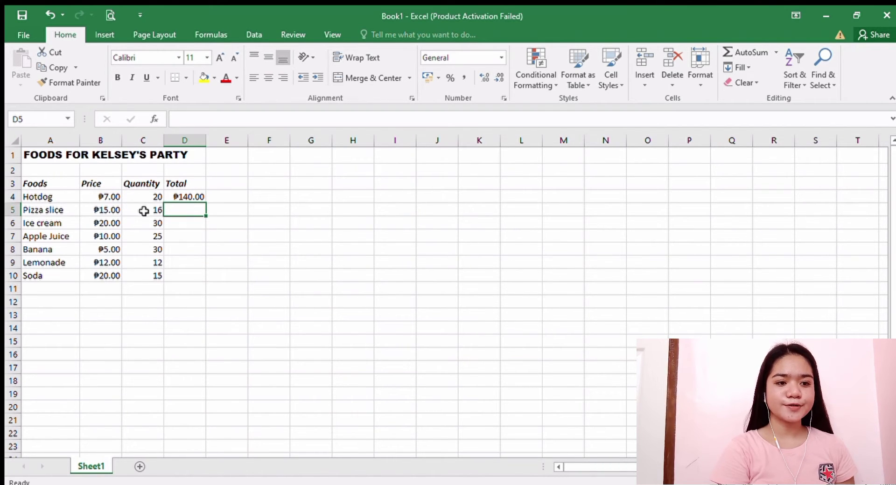
# - Clear the Hotdog total formula from cell D4
pyautogui.click(176, 198)
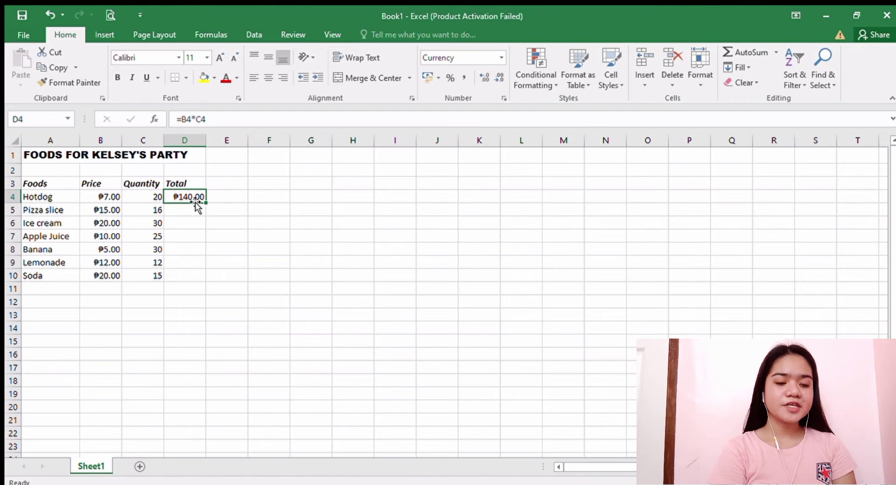
pyautogui.click(134, 197)
pyautogui.click(172, 197)
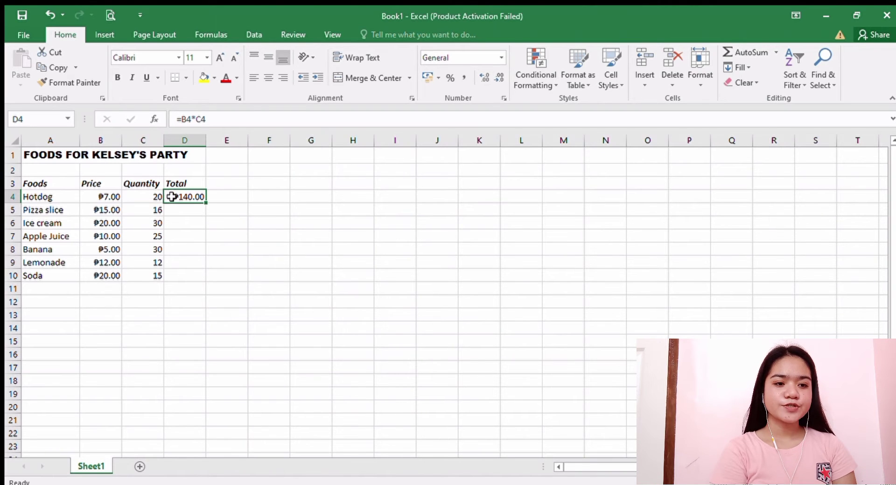
pyautogui.press('BackSpace')
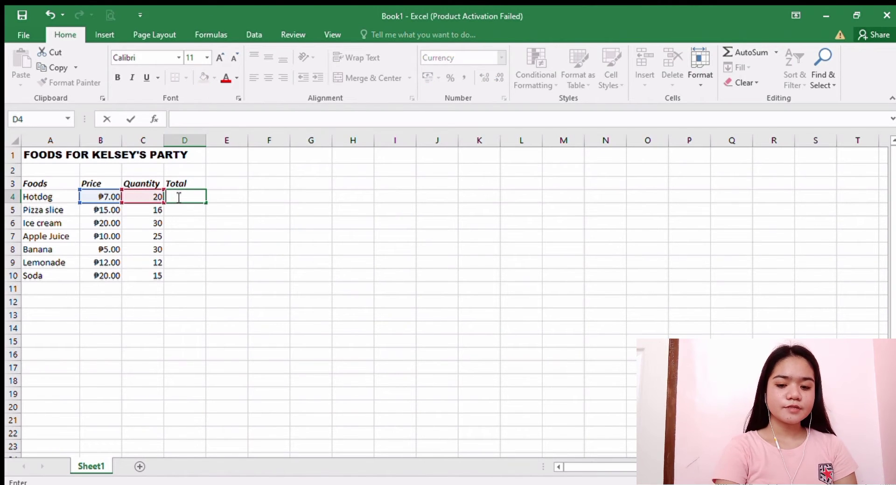
pyautogui.moveTo(170, 210); pyautogui.dragTo(174, 201)
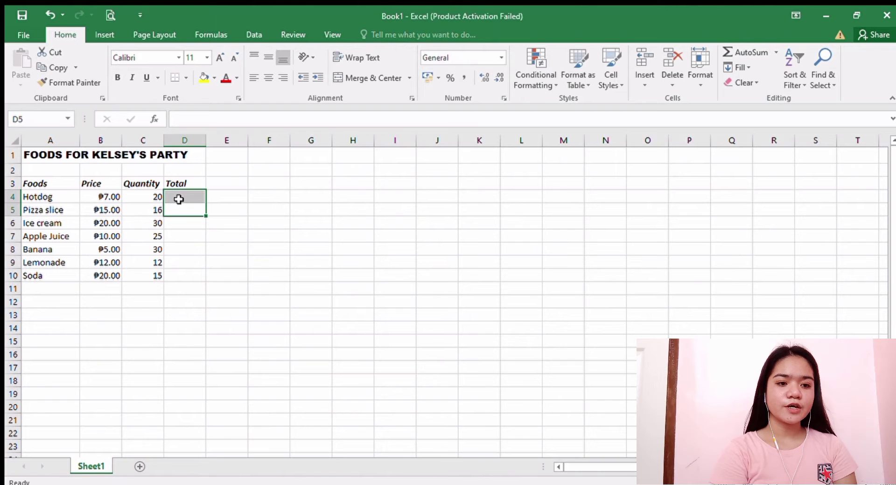
pyautogui.click(178, 199)
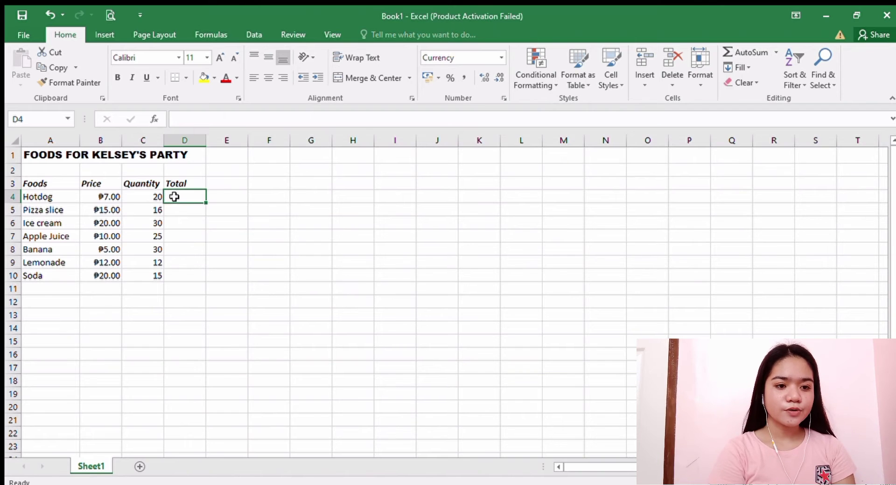
# - Enter the formula =B4*C4 in D4 to multiply the Hotdog price by its quantity
pyautogui.write('+')
pyautogui.press('BackSpace')
pyautogui.write('=')
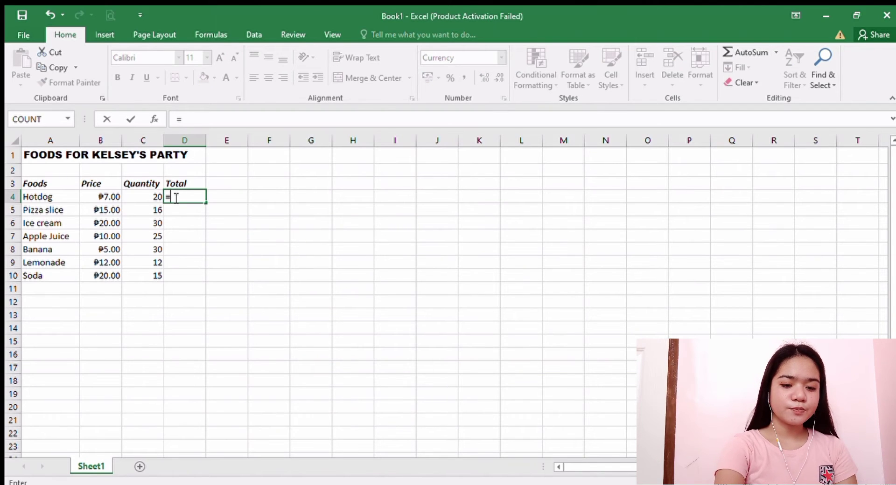
pyautogui.click(108, 197)
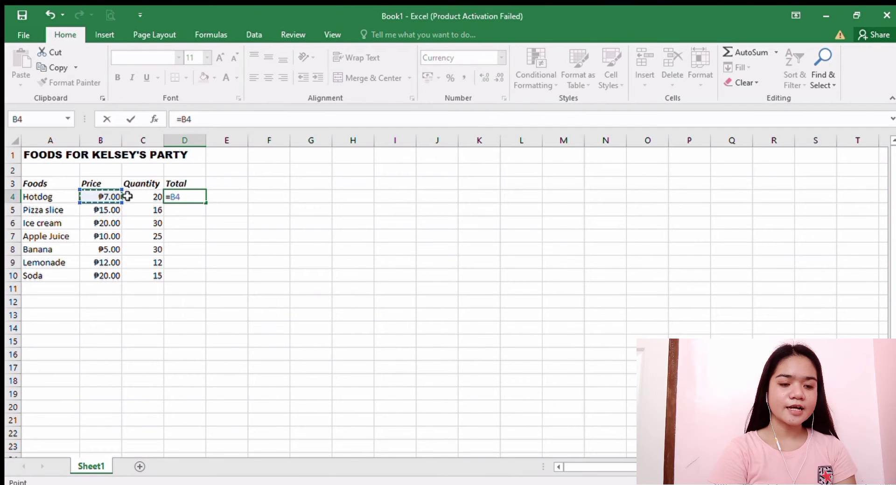
pyautogui.write('*')
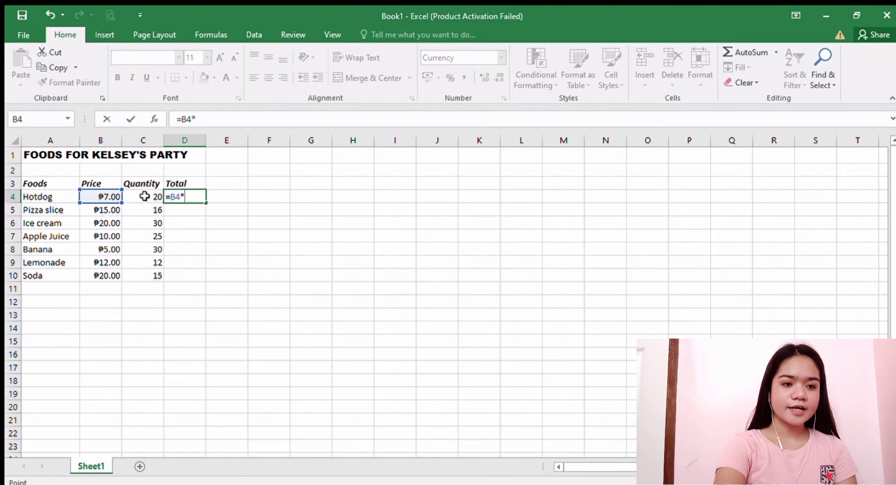
pyautogui.click(144, 197)
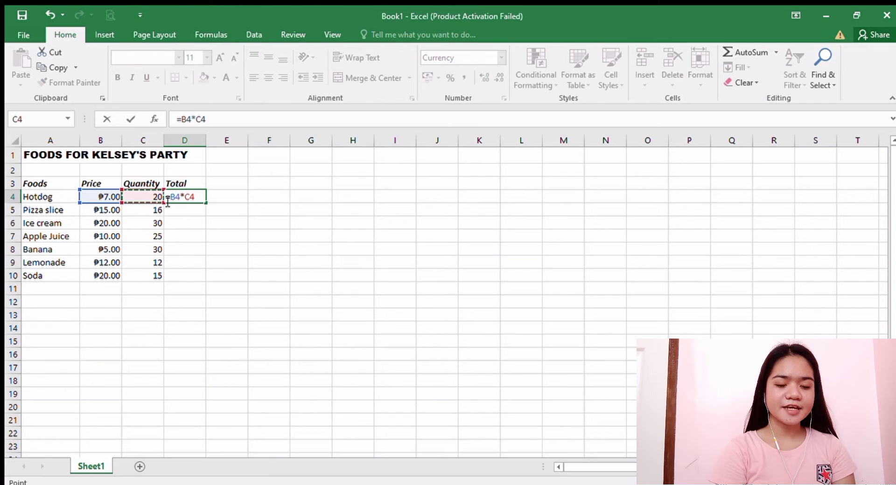
pyautogui.press('Return')
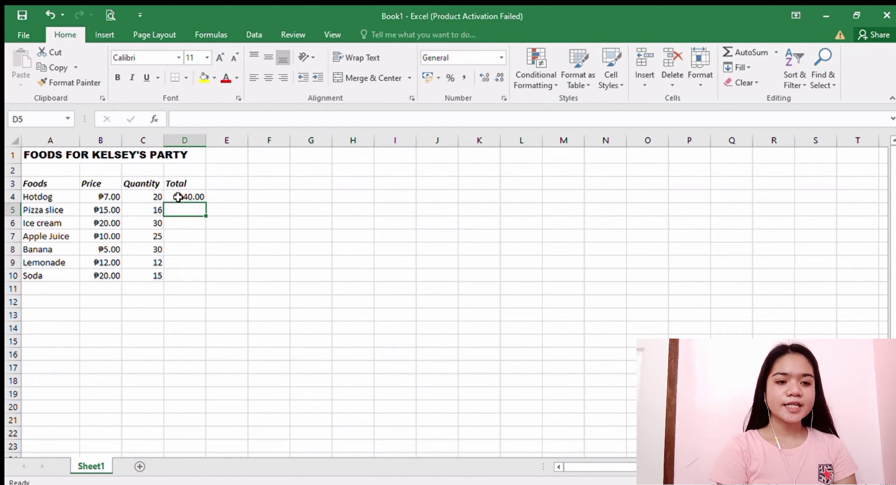
# - Fill the Hotdog total formula from D4 down through D10 to calculate the remaining items' totals
pyautogui.click(178, 197)
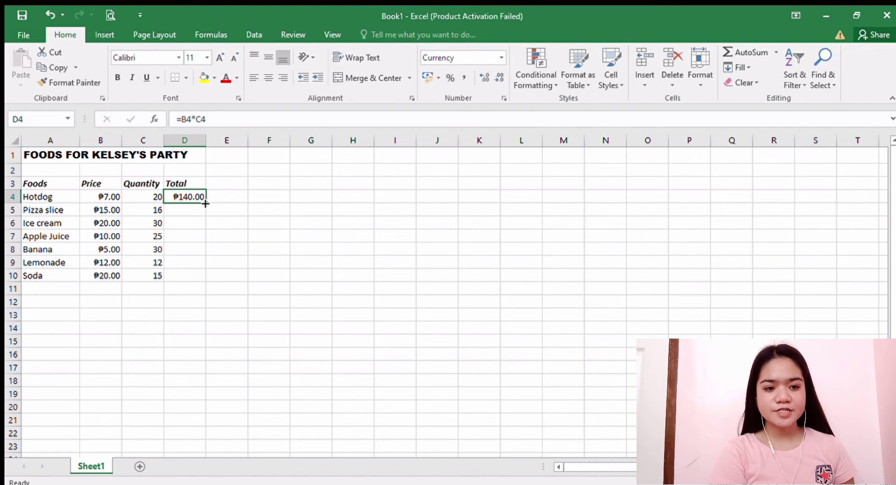
pyautogui.moveTo(205, 203); pyautogui.dragTo(208, 278)
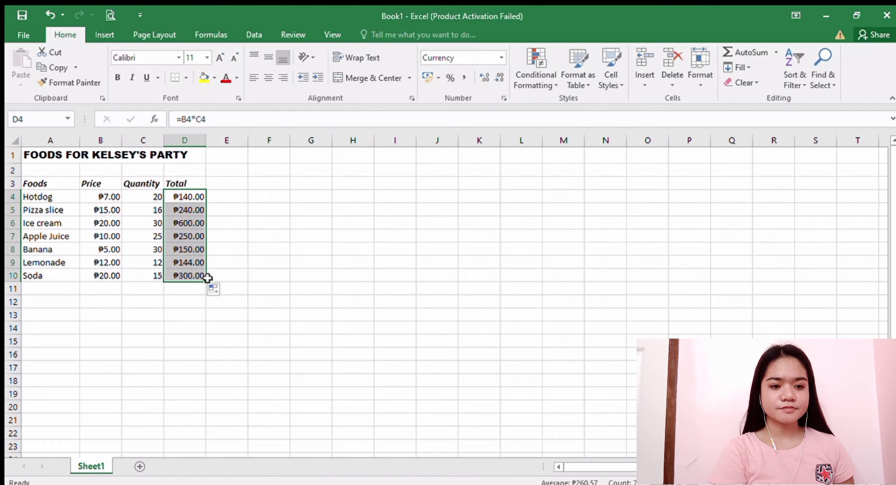
pyautogui.click(221, 275)
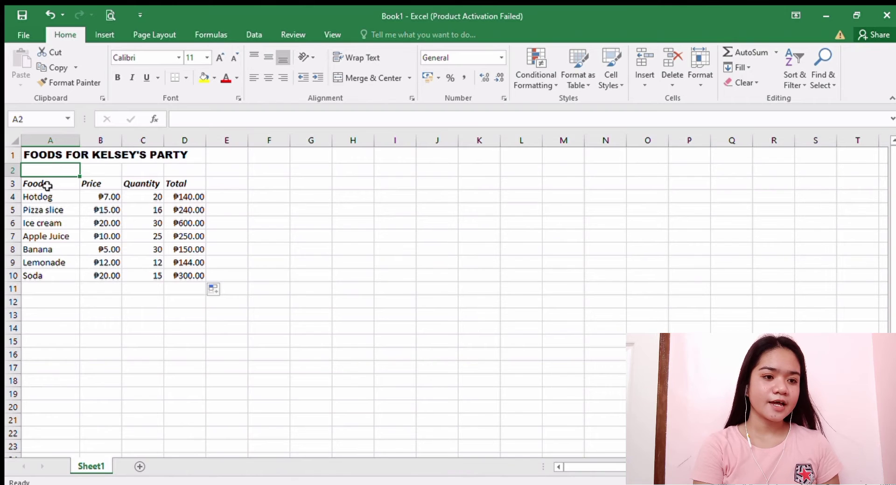
# - Insert a clustered column chart from the Foods, Price and Quantity data in A3:C10
pyautogui.click(46, 184)
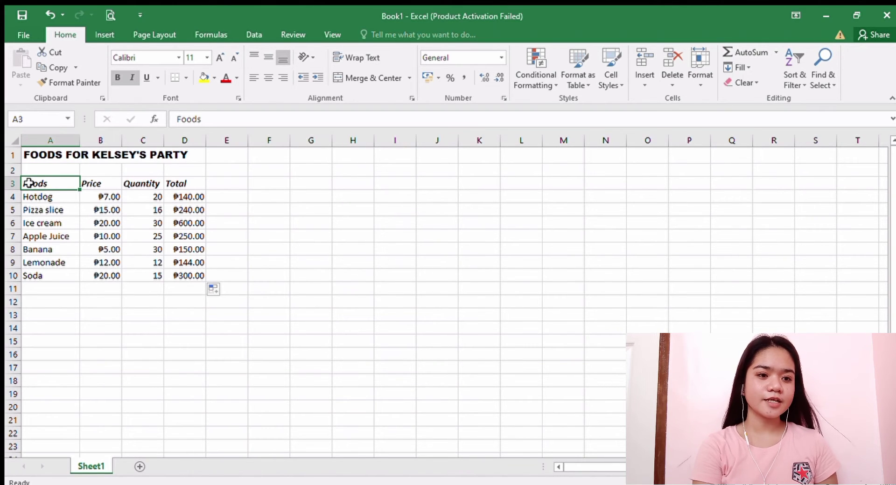
pyautogui.moveTo(28, 183); pyautogui.dragTo(131, 276)
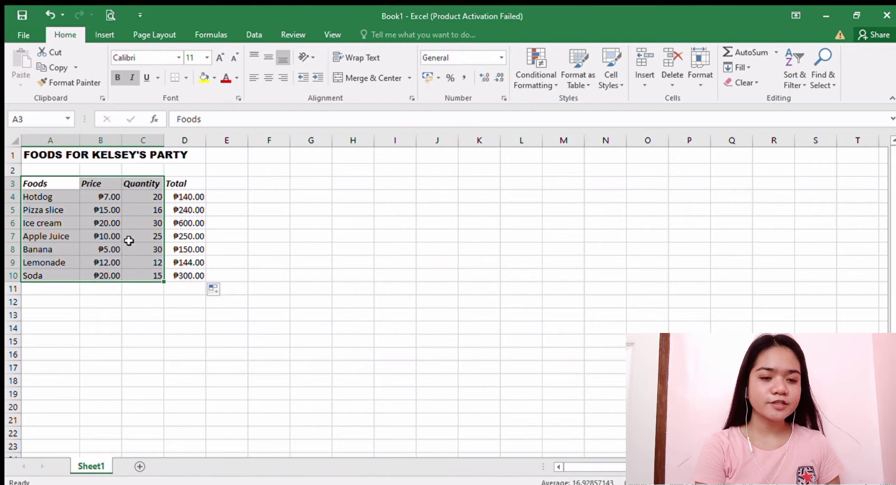
pyautogui.click(93, 35)
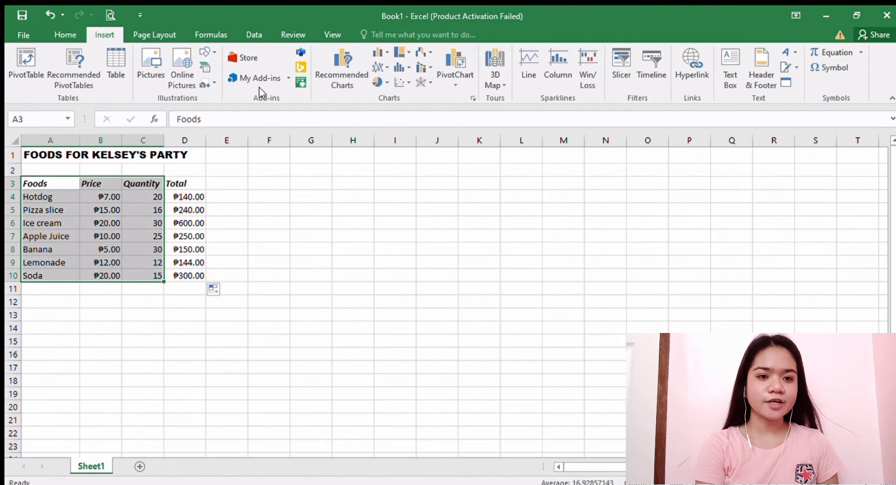
pyautogui.click(330, 72)
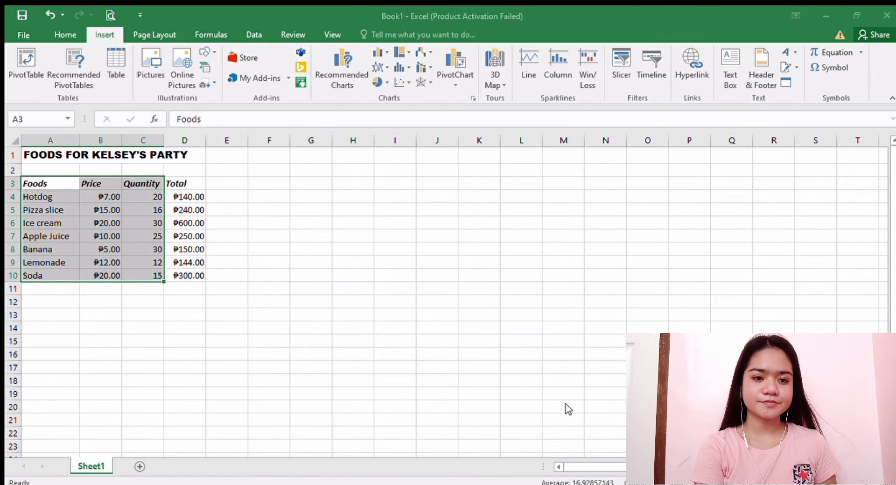
pyautogui.hotkey('alt', 'F1')
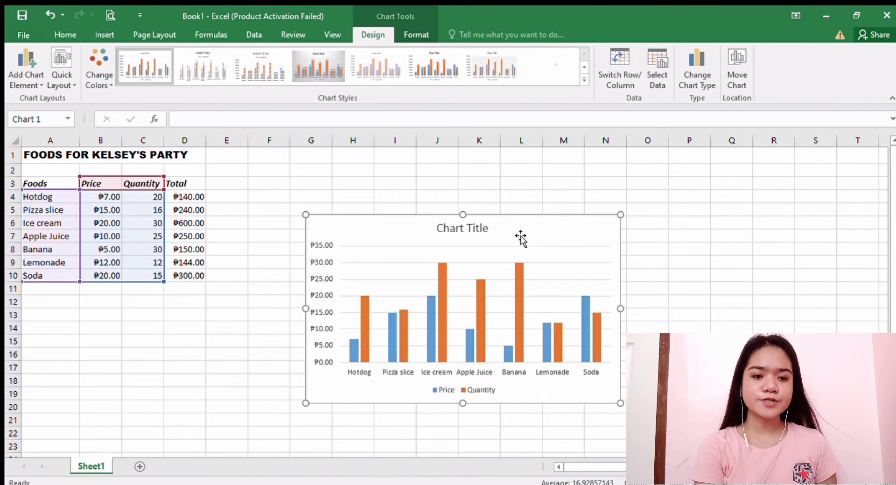
# - Replace the chart title with the wording of the sheet heading in A1, capitalizing only the first letter of each word
pyautogui.click(488, 235)
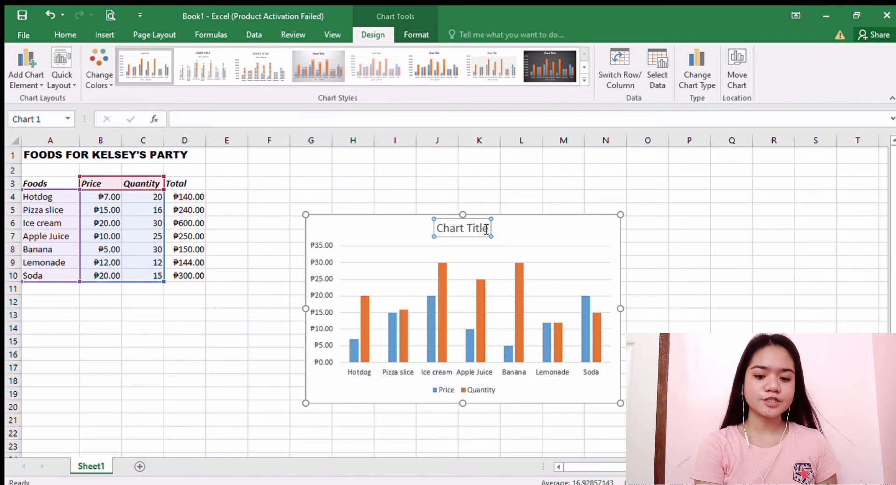
pyautogui.click(487, 229)
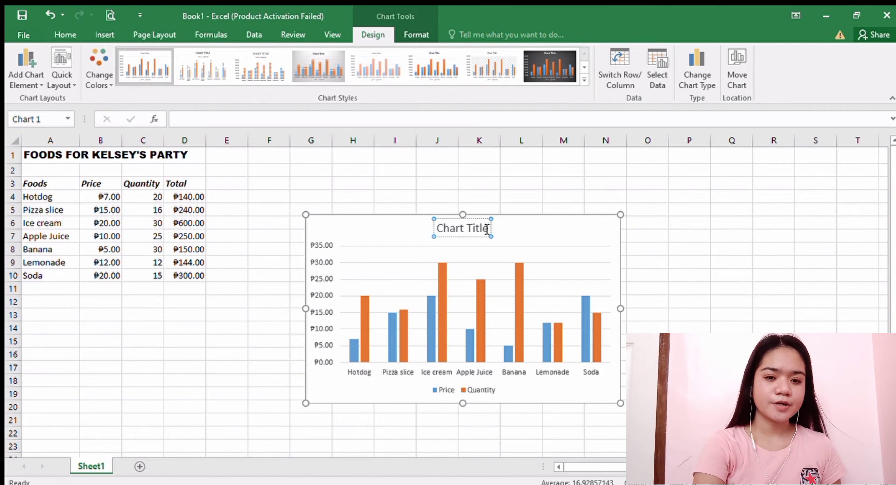
pyautogui.press('BackSpace')
pyautogui.press('BackSpace')
pyautogui.press('BackSpace')
pyautogui.press('BackSpace')
pyautogui.press('BackSpace')
pyautogui.press('BackSpace')
pyautogui.press('BackSpace')
pyautogui.press('BackSpace')
pyautogui.press('BackSpace')
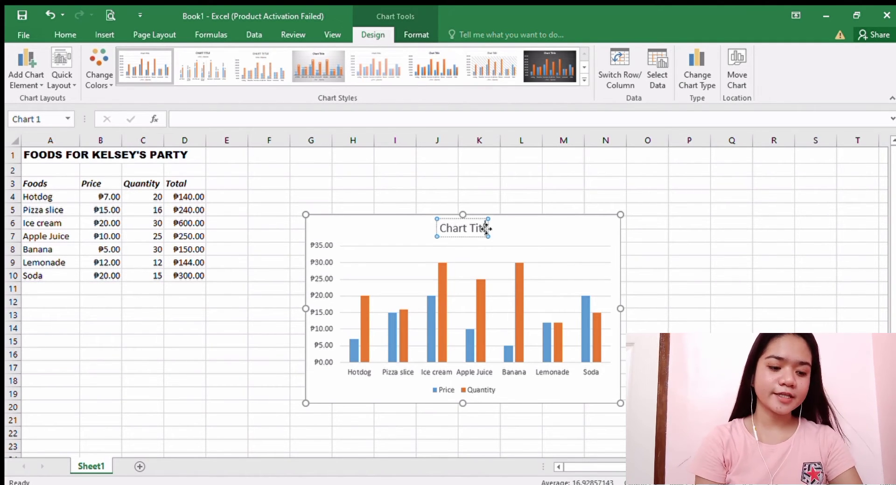
pyautogui.press('BackSpace')
pyautogui.press('BackSpace')
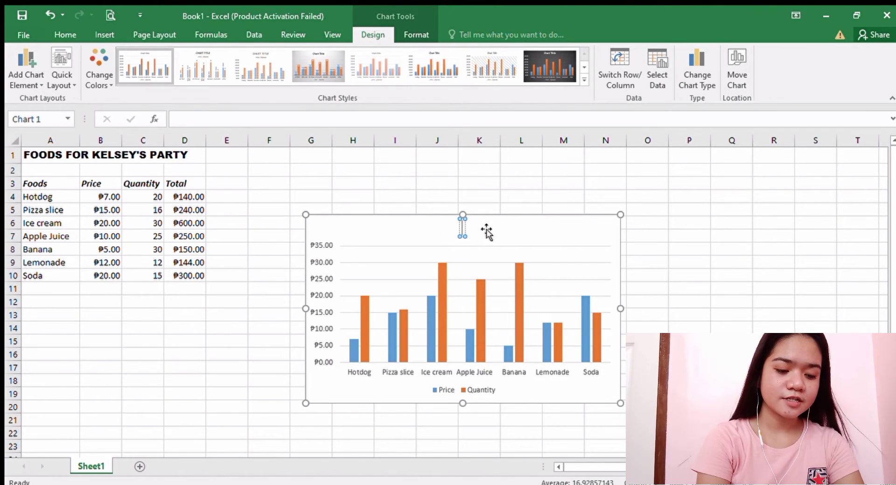
pyautogui.write('F')
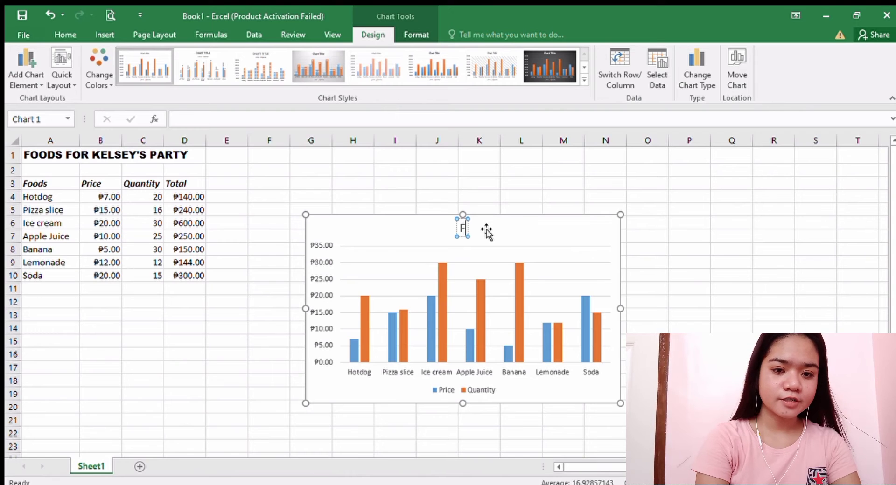
pyautogui.write('oods')
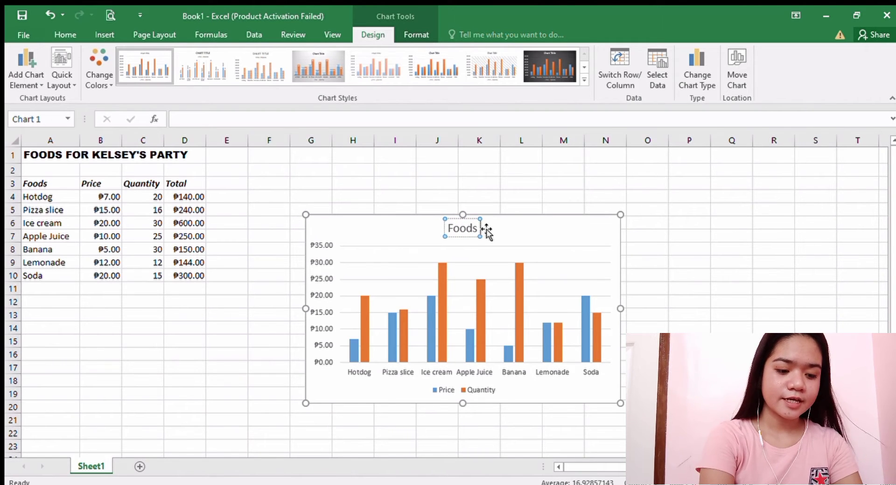
pyautogui.write(' For')
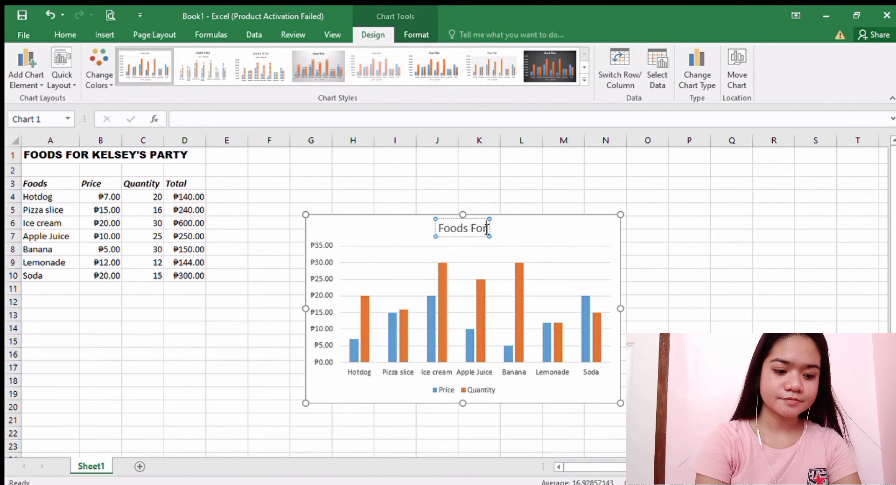
pyautogui.write(' Ke')
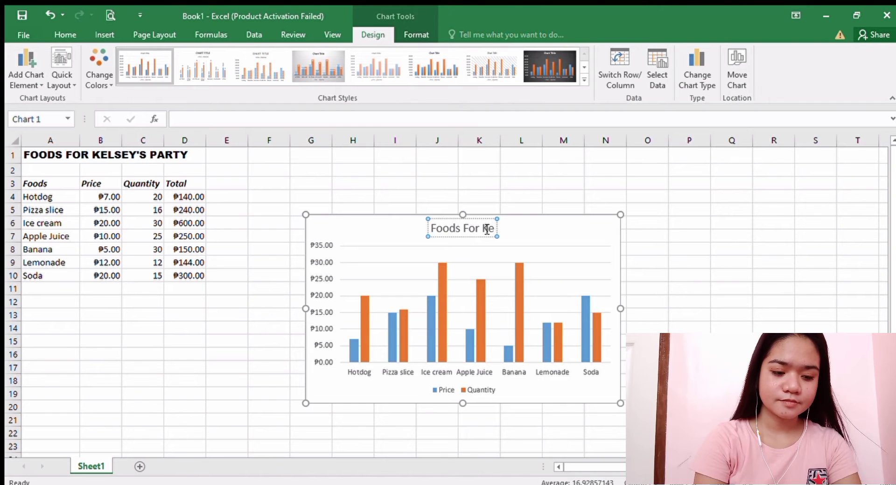
pyautogui.write('lse')
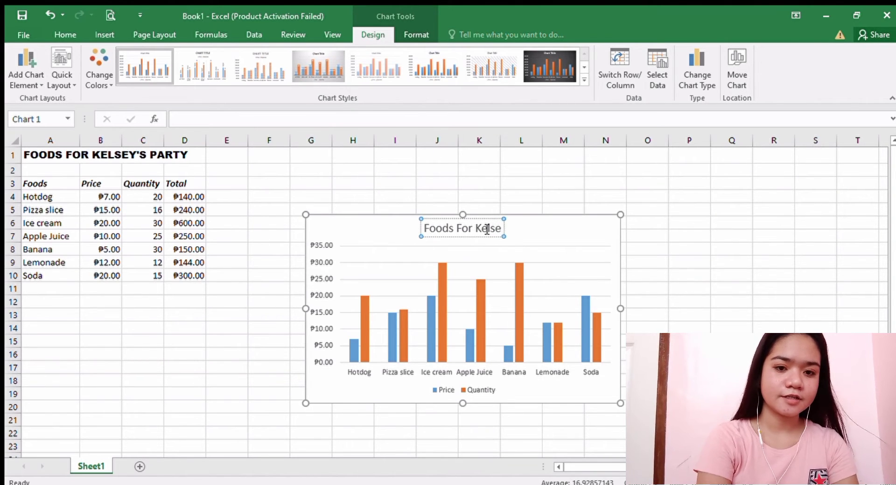
pyautogui.write("y's Part")
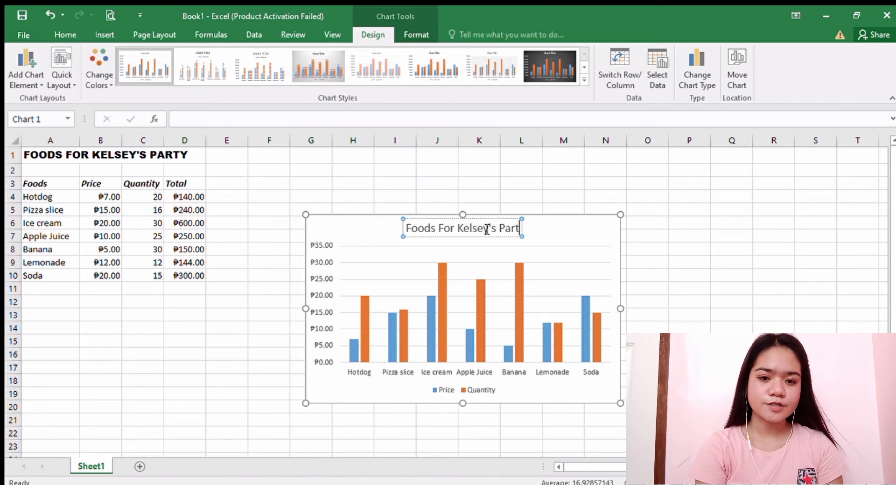
pyautogui.write('y')
pyautogui.press('BackSpace')
pyautogui.write('y')
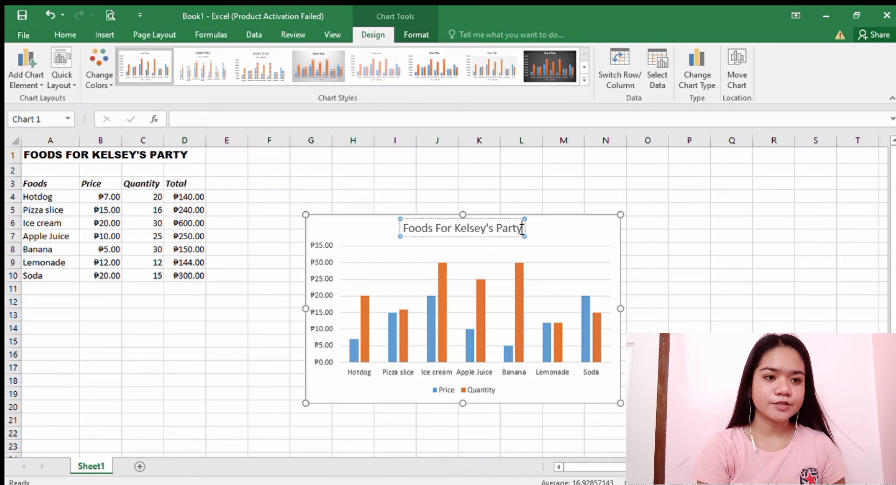
# - Format the chart title text as bold and set its font to Bahnschrift
pyautogui.moveTo(523, 228); pyautogui.dragTo(408, 223)
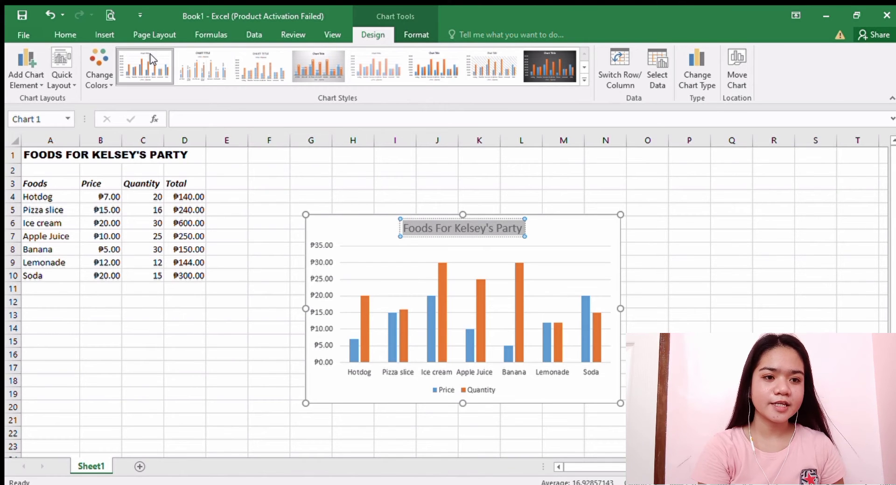
pyautogui.click(63, 33)
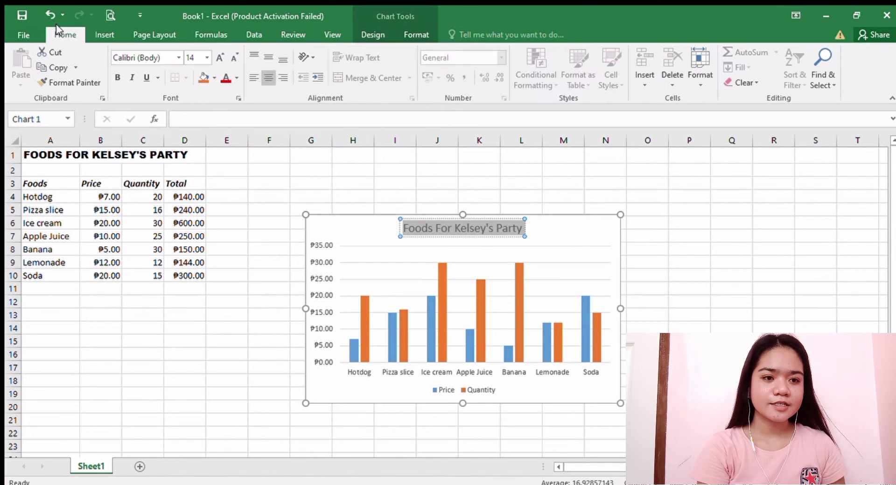
pyautogui.click(118, 78)
pyautogui.click(177, 58)
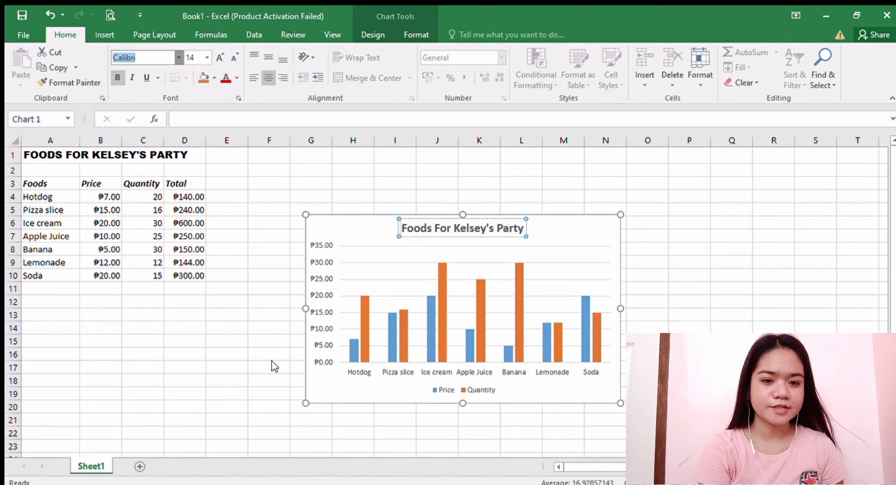
pyautogui.click(239, 329)
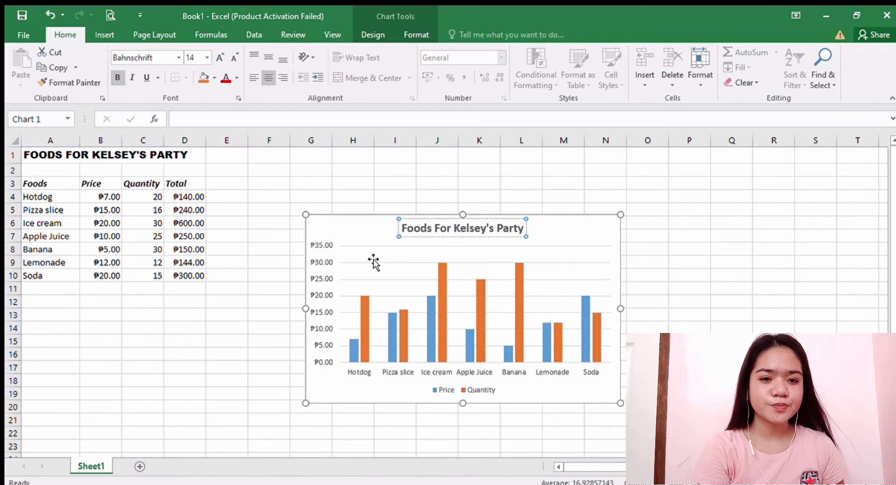
# - Move the chart beside the food table so it spans about columns J to Q, starting near row 2
pyautogui.moveTo(364, 244); pyautogui.dragTo(372, 191)
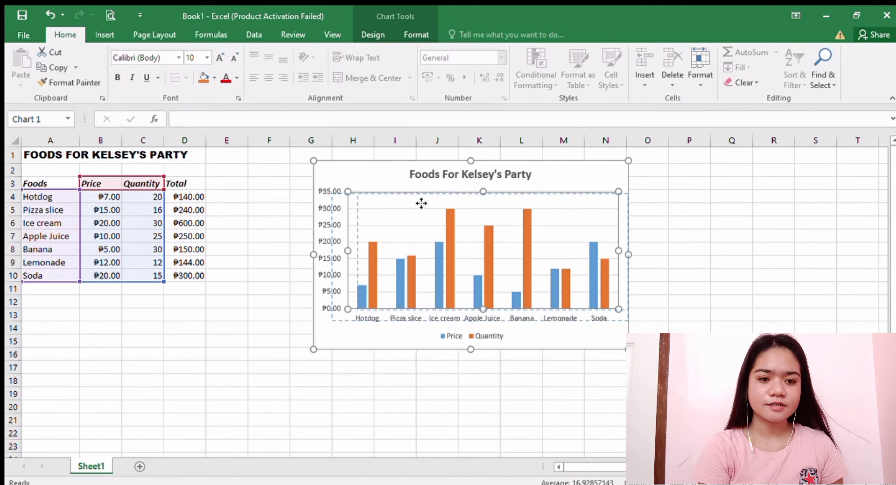
pyautogui.moveTo(388, 203); pyautogui.dragTo(507, 184)
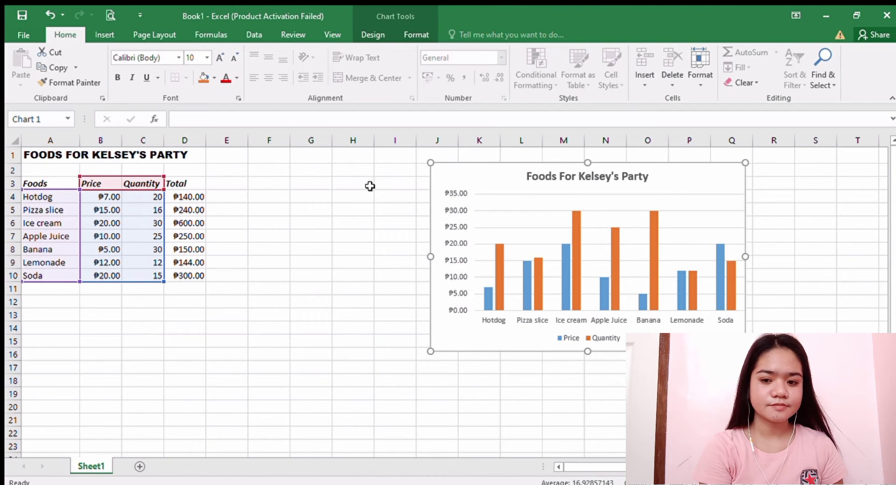
pyautogui.click(264, 192)
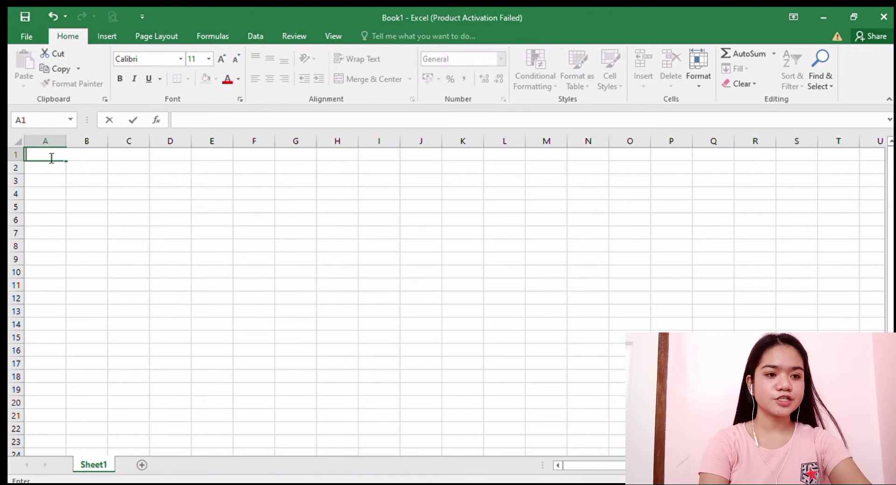
# - Enter the heading "1. Average" in cell A1 of the blank sheet
pyautogui.write('1.')
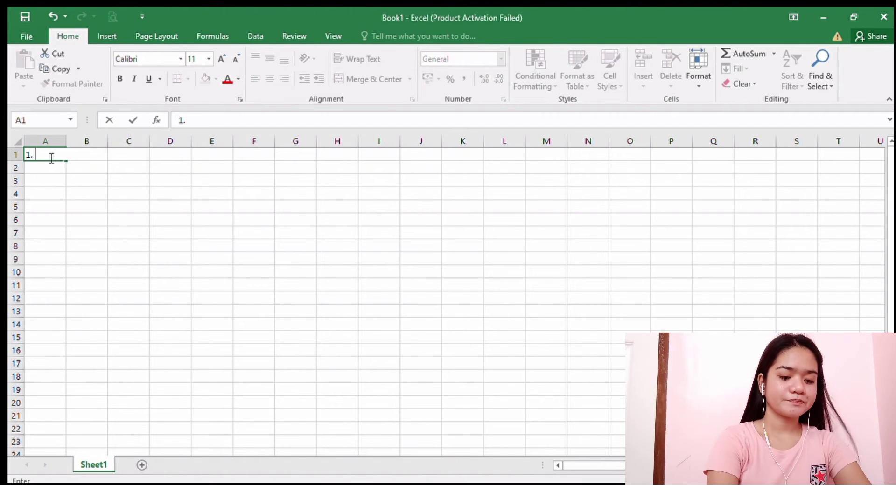
pyautogui.write(' Average')
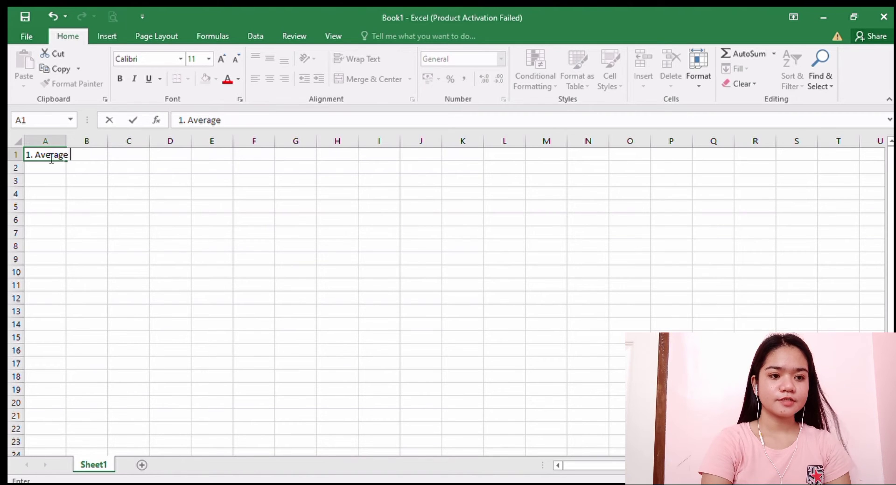
pyautogui.press('Return')
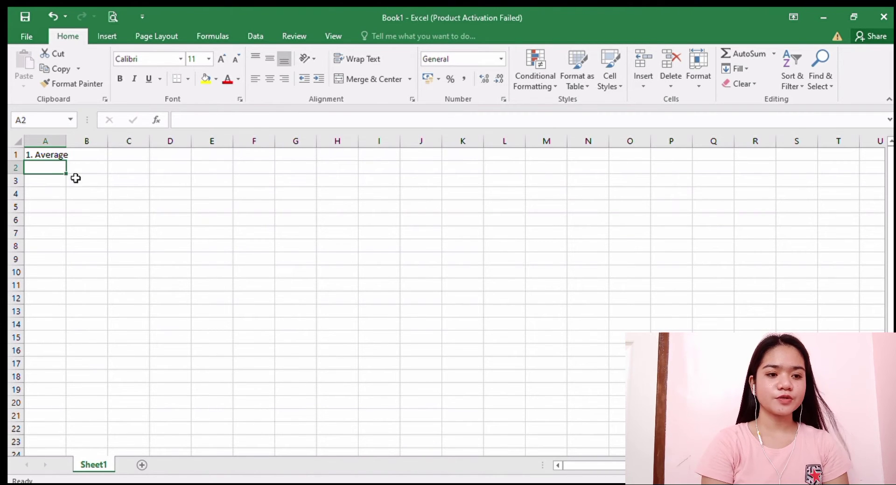
# - Fill cells B3 to B12 downward with the numbers 45, 78, 90, 89, 65, 83, 47, 95, 81 and 80
pyautogui.click(85, 183)
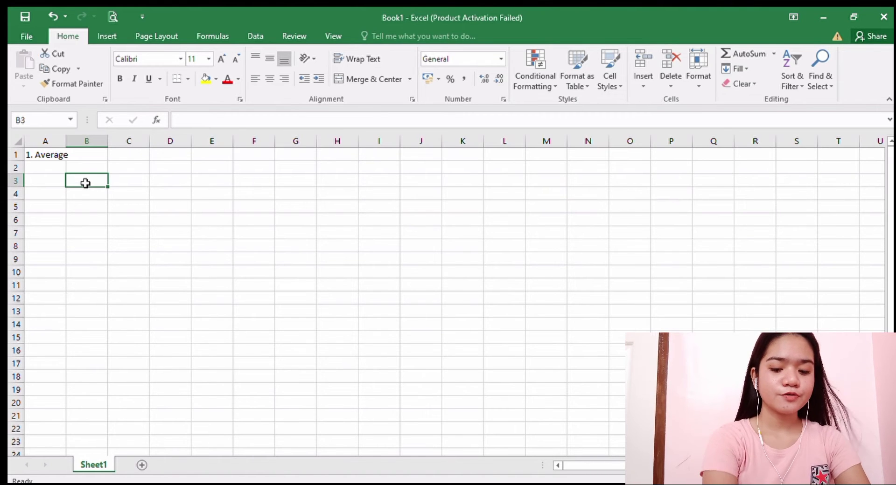
pyautogui.write('45')
pyautogui.press('Return')
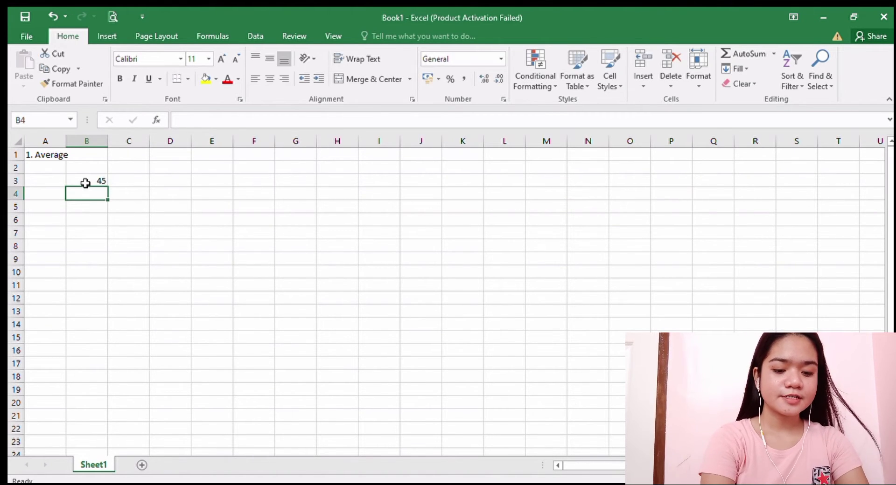
pyautogui.write('78')
pyautogui.press('Return')
pyautogui.write('90')
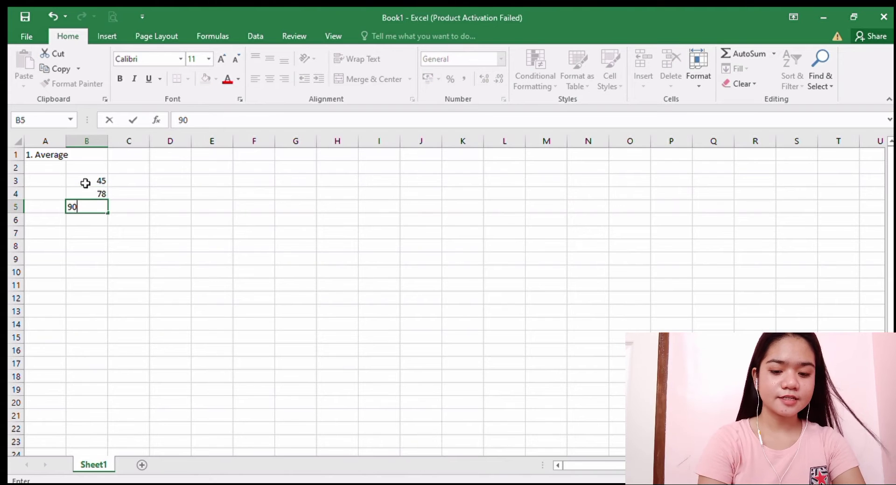
pyautogui.press('Return')
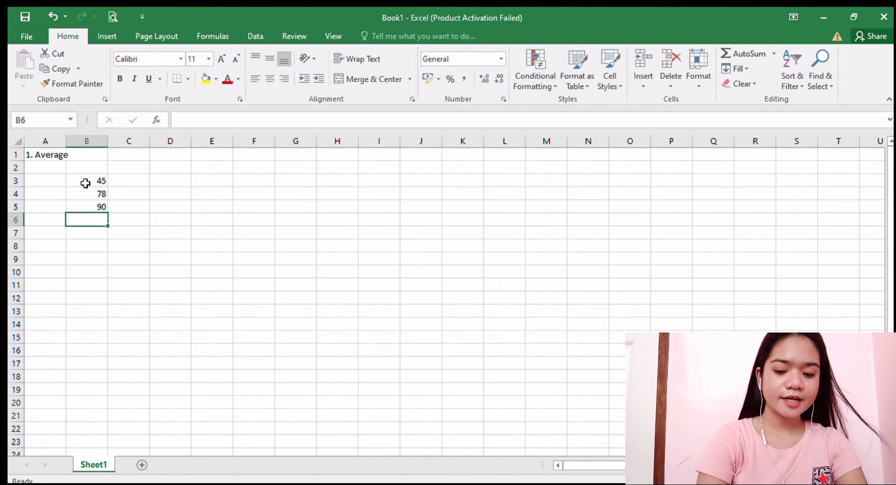
pyautogui.write('89')
pyautogui.press('Return')
pyautogui.write('65')
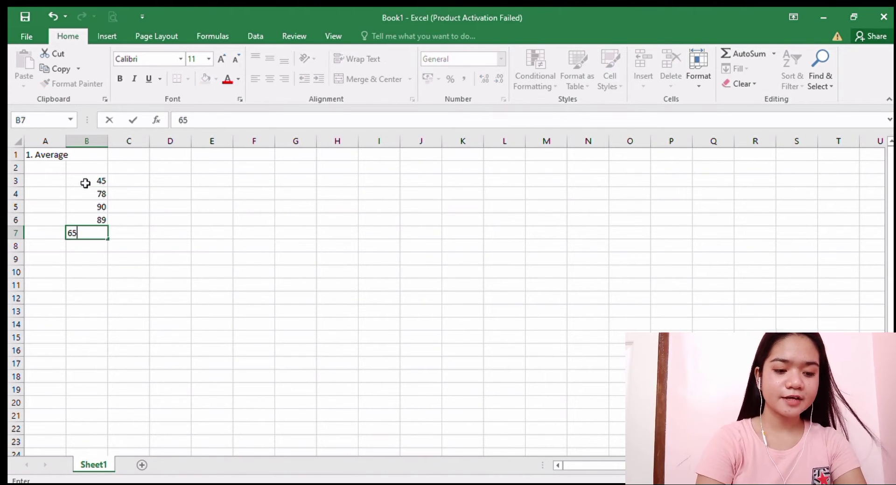
pyautogui.press('Return')
pyautogui.write('83')
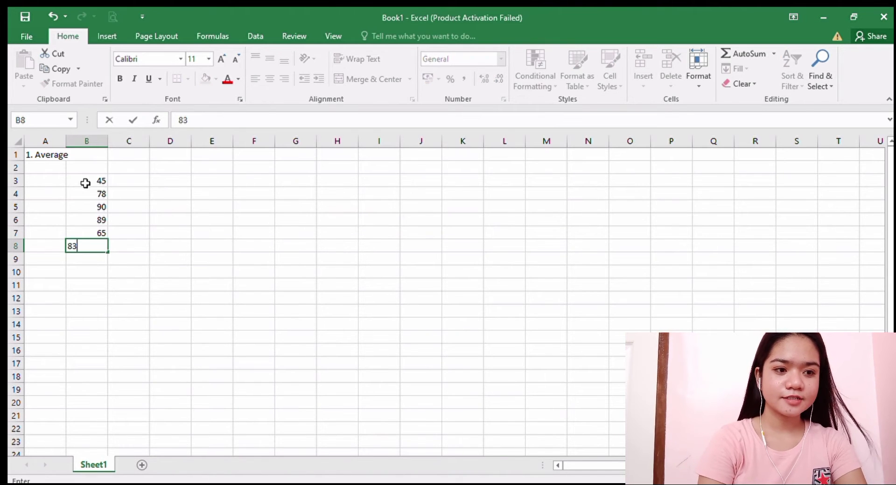
pyautogui.press('Return')
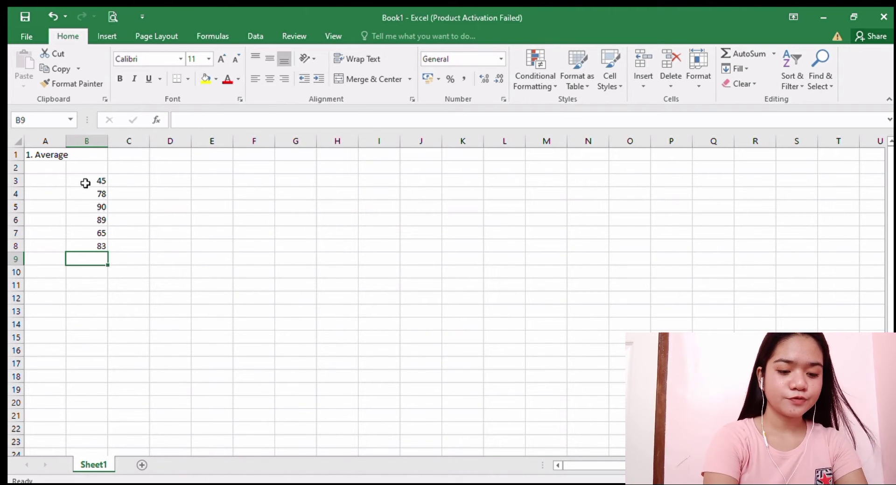
pyautogui.write('47')
pyautogui.press('Return')
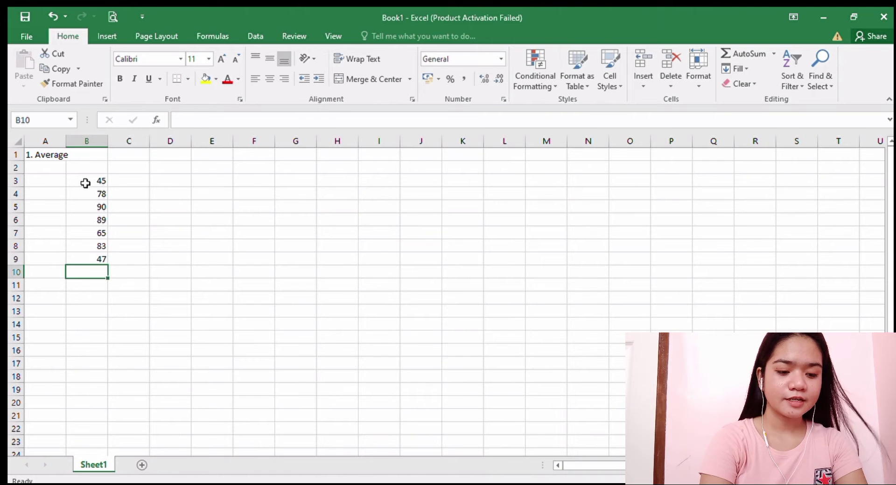
pyautogui.write('95')
pyautogui.press('Return')
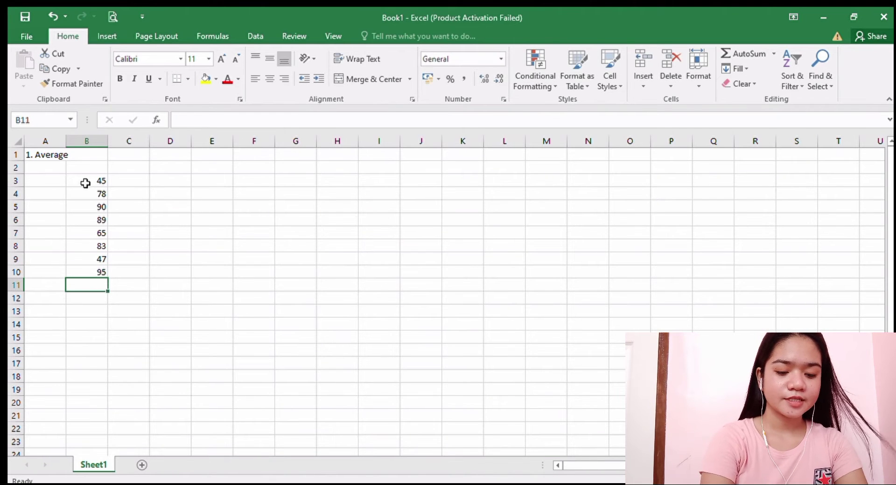
pyautogui.write('81')
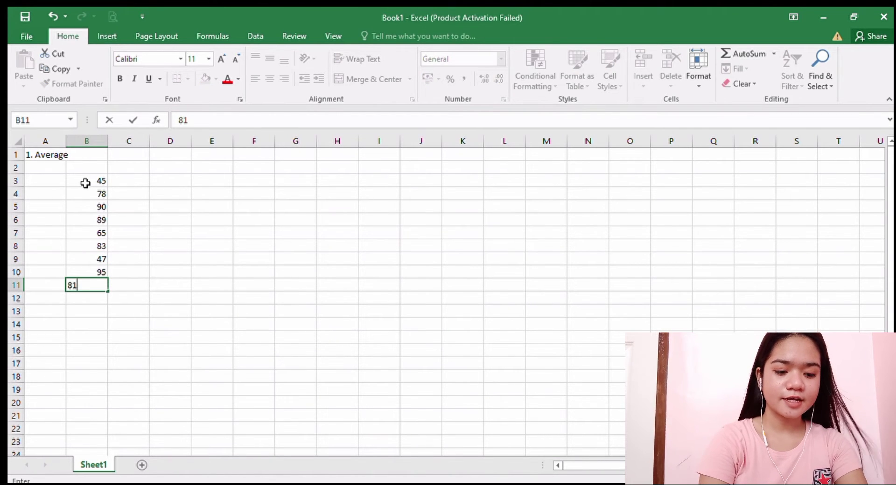
pyautogui.press('Return')
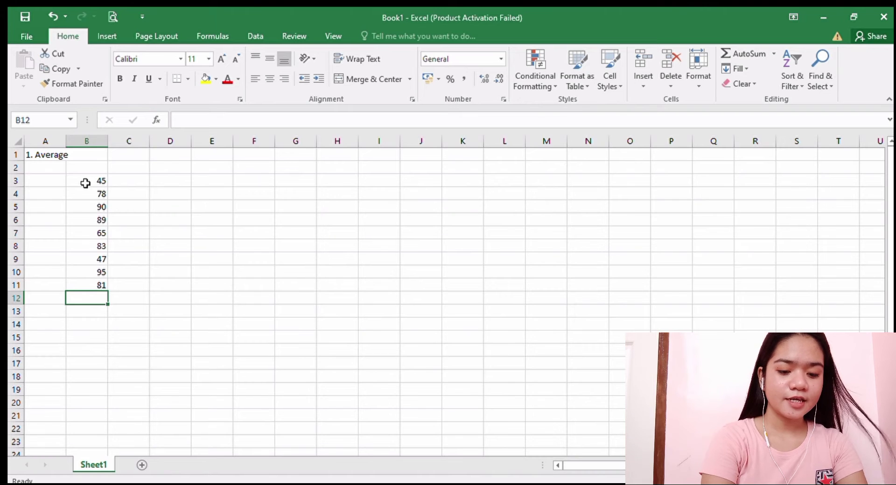
pyautogui.write('80')
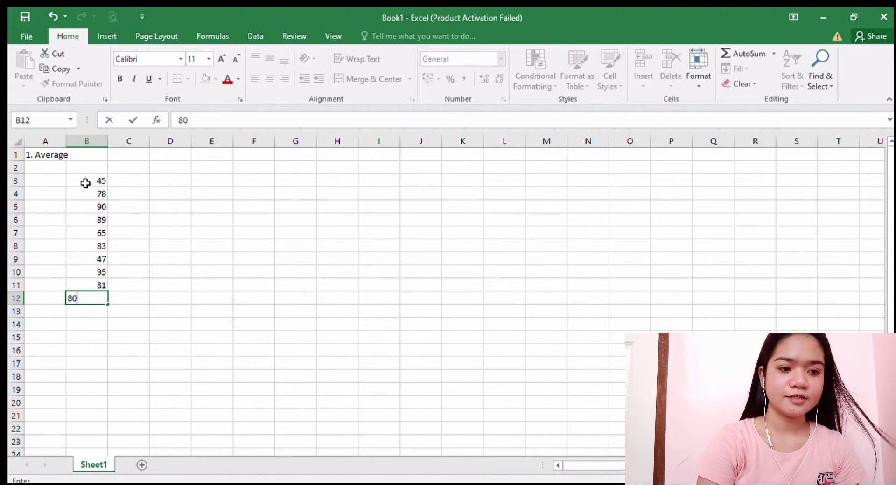
pyautogui.press('Return')
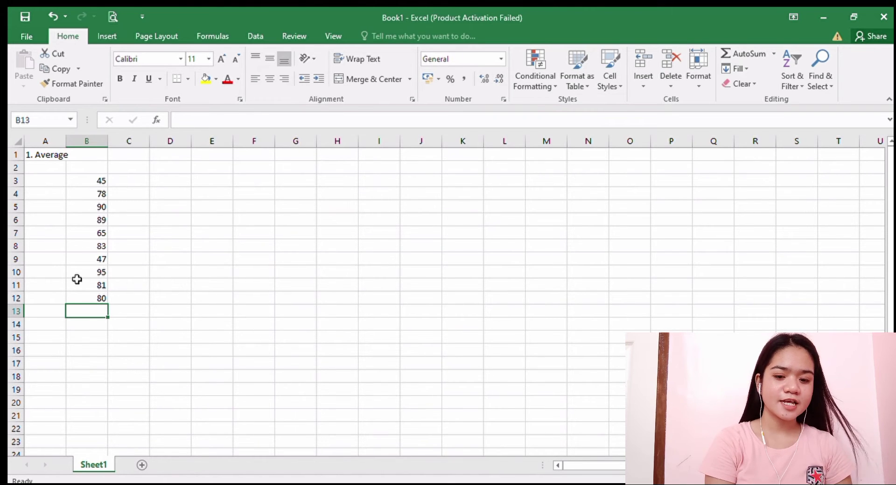
# - Calculate the average of B3:B12 in cell B13 with the AVERAGE function and review the resulting formula
pyautogui.write('=')
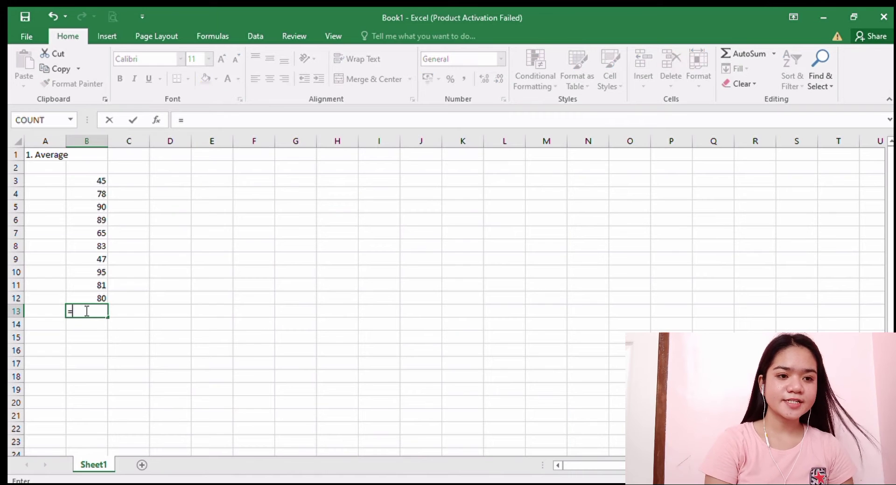
pyautogui.write('average')
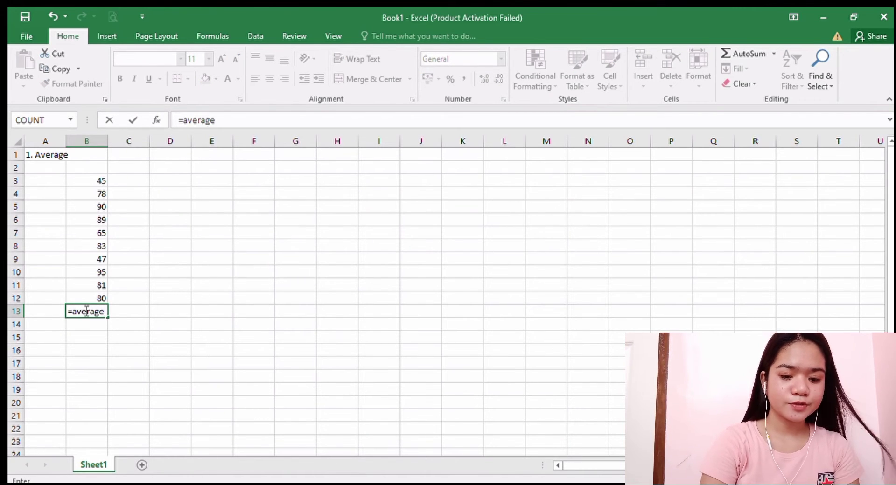
pyautogui.write('(')
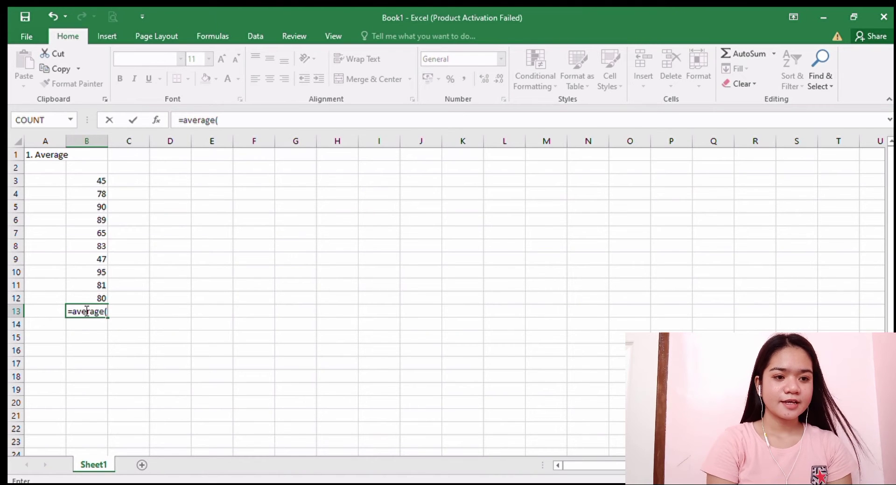
pyautogui.moveTo(74, 180); pyautogui.dragTo(73, 300)
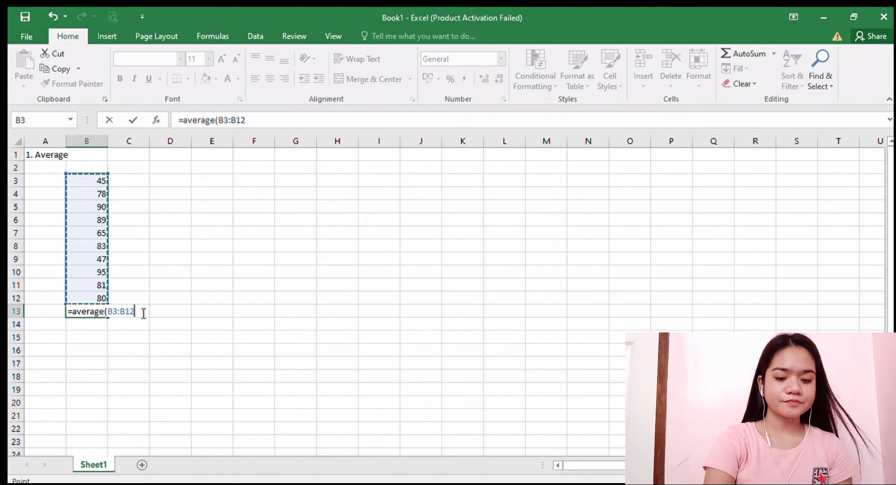
pyautogui.write(')')
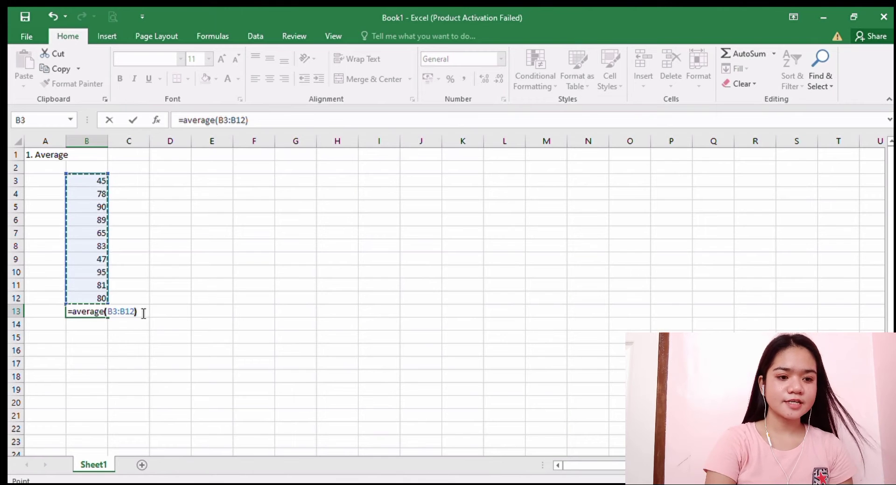
pyautogui.press('Return')
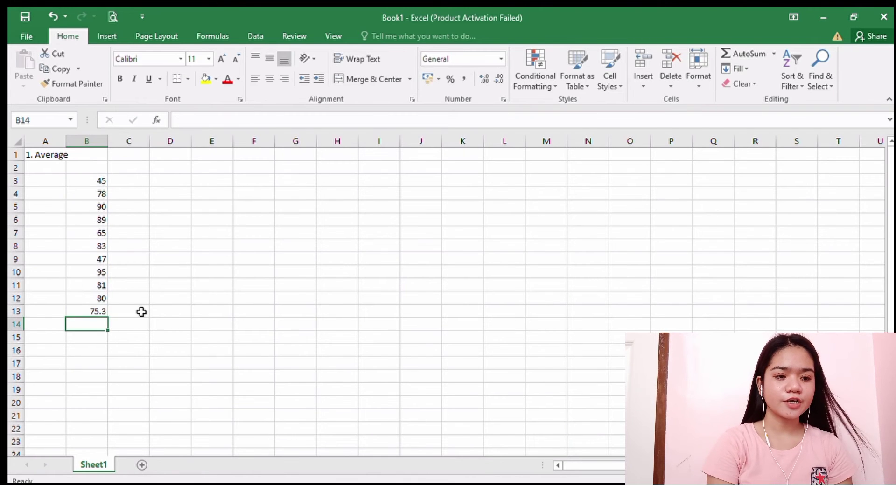
pyautogui.click(87, 312)
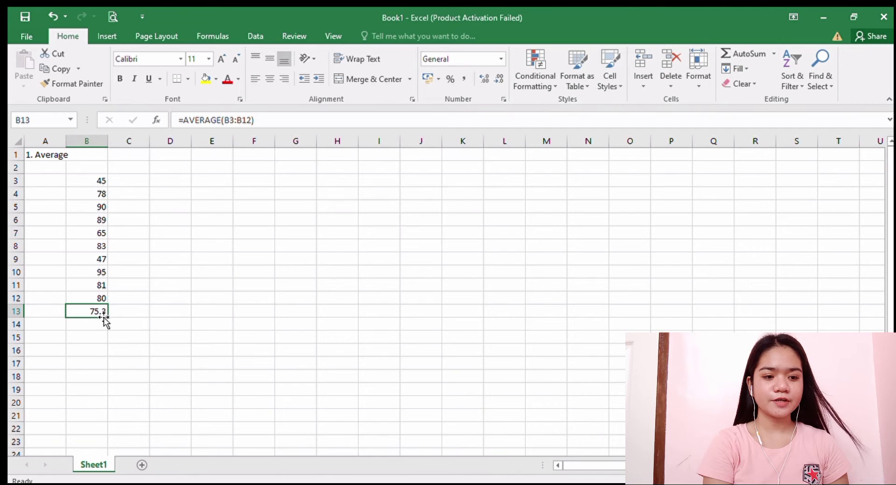
# - Calculate the average of the directly entered numbers 100 and 400 in cell B15 with the AVERAGE function
pyautogui.click(85, 341)
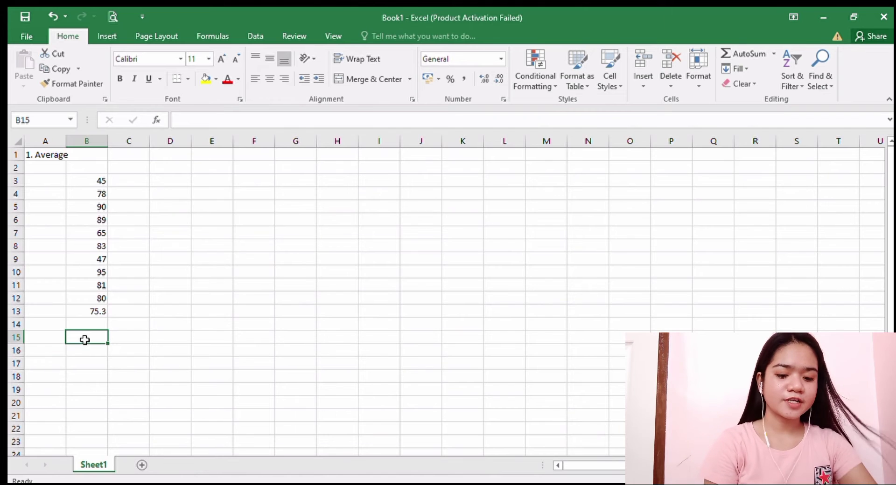
pyautogui.write('=')
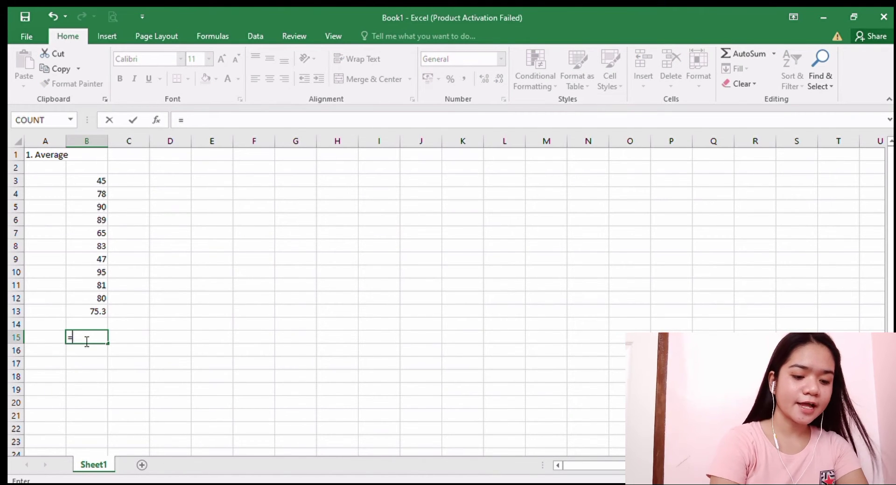
pyautogui.write('average')
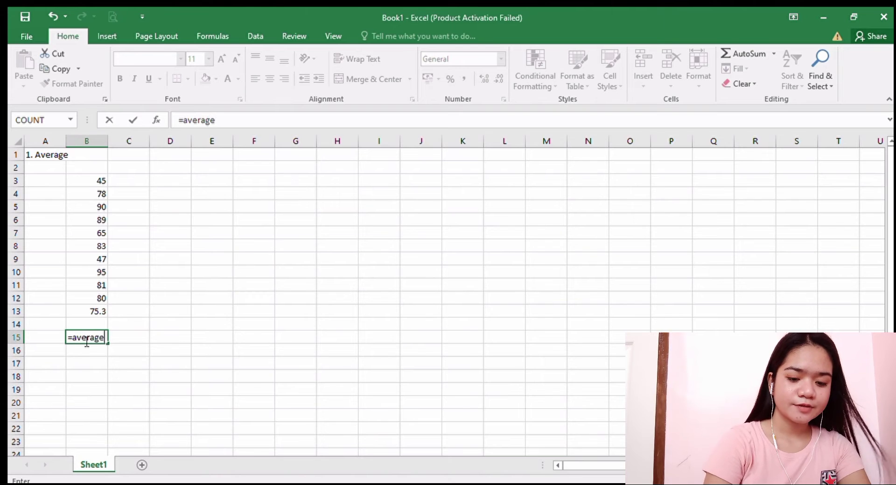
pyautogui.write('(')
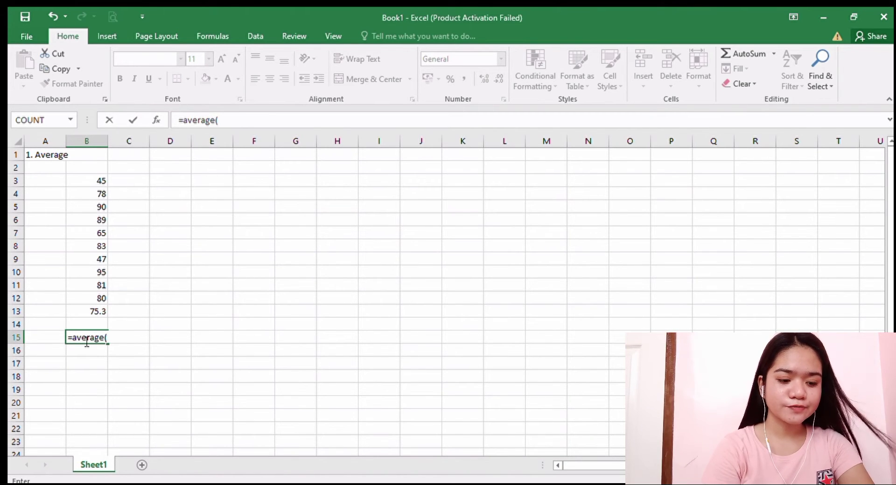
pyautogui.write('1')
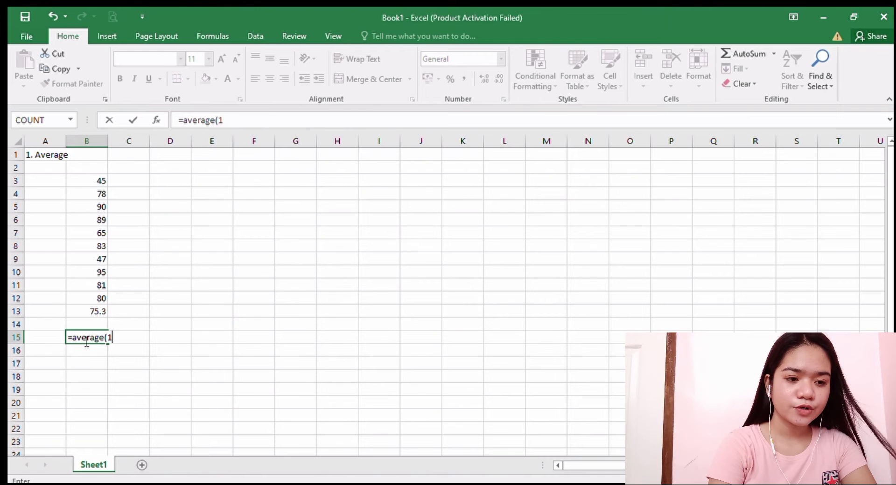
pyautogui.write('00')
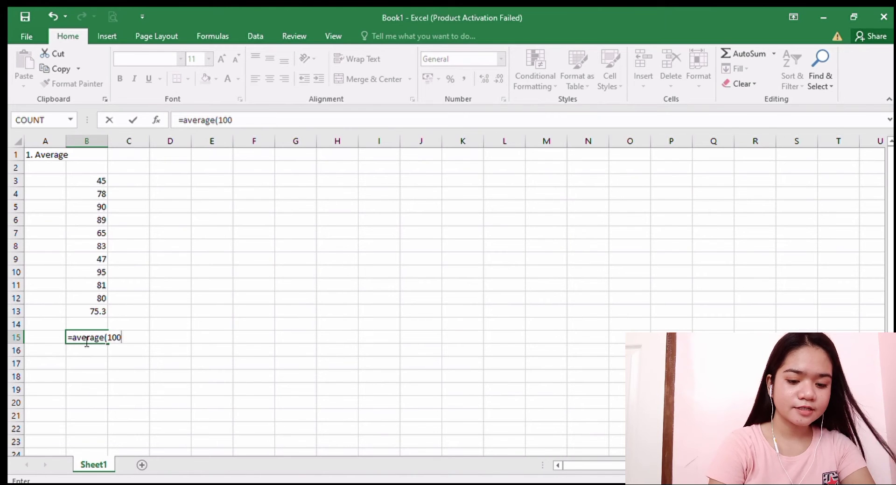
pyautogui.write(',')
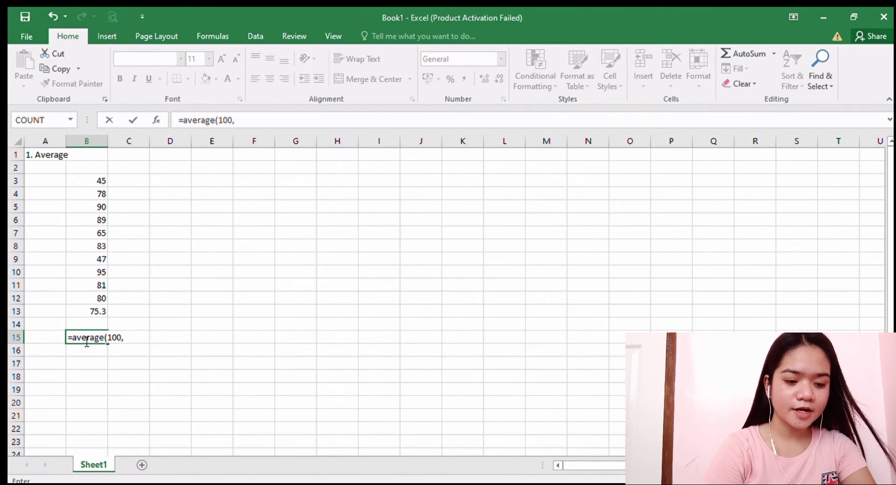
pyautogui.write('40')
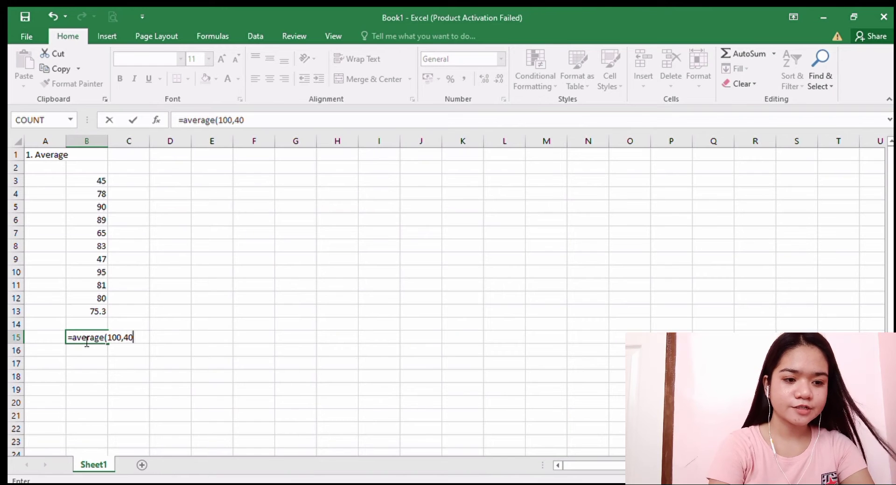
pyautogui.write('0)')
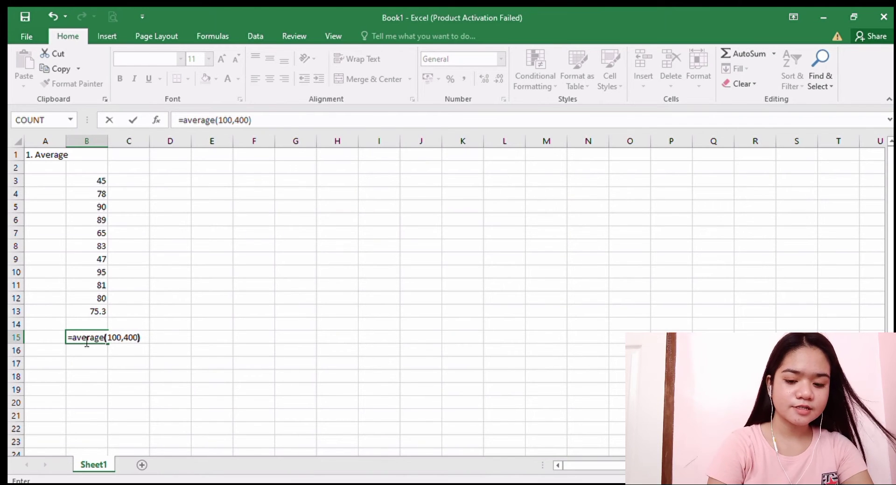
pyautogui.press('Return')
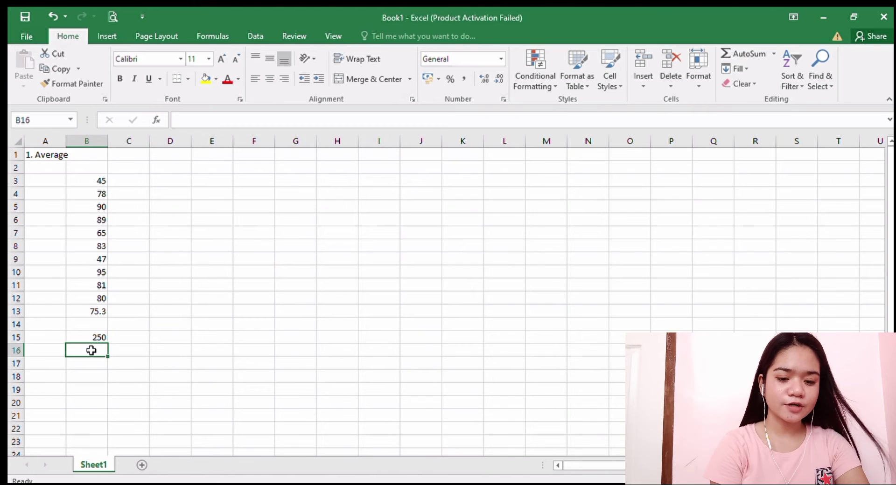
# - Calculate the average of the directly entered numbers 90, 80 and 75 in cell B16 with the AVERAGE function
pyautogui.write('=')
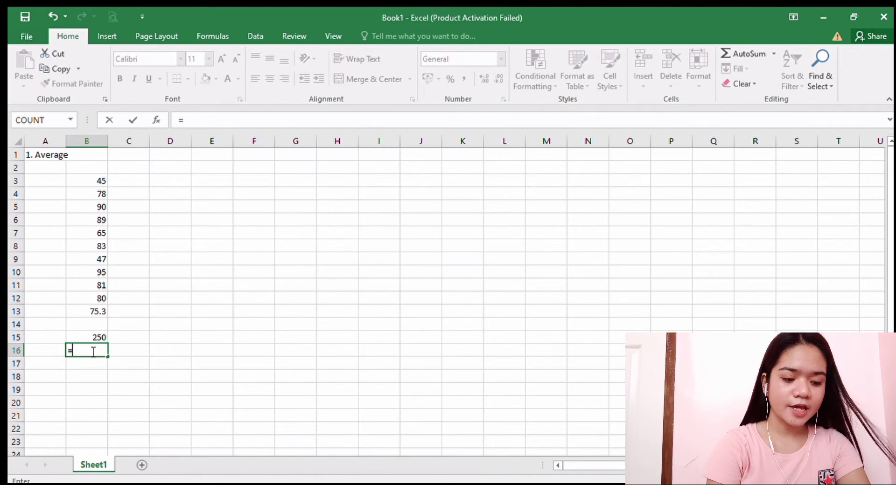
pyautogui.write('average')
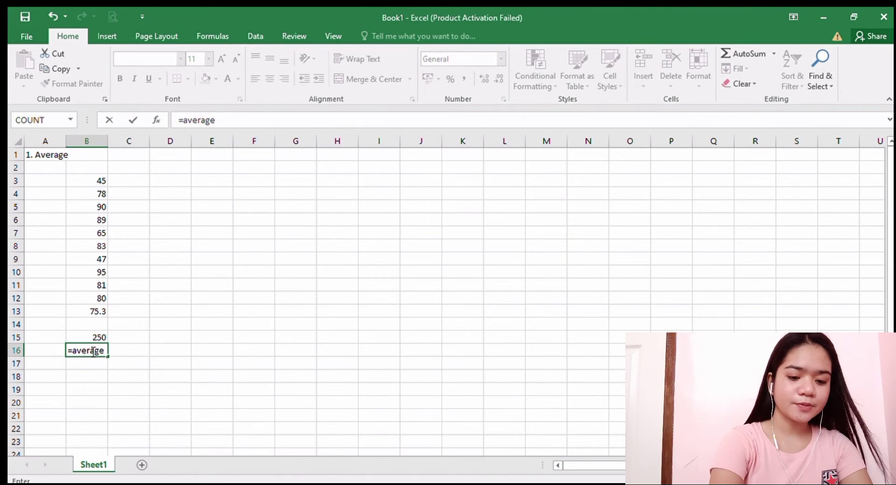
pyautogui.write('(')
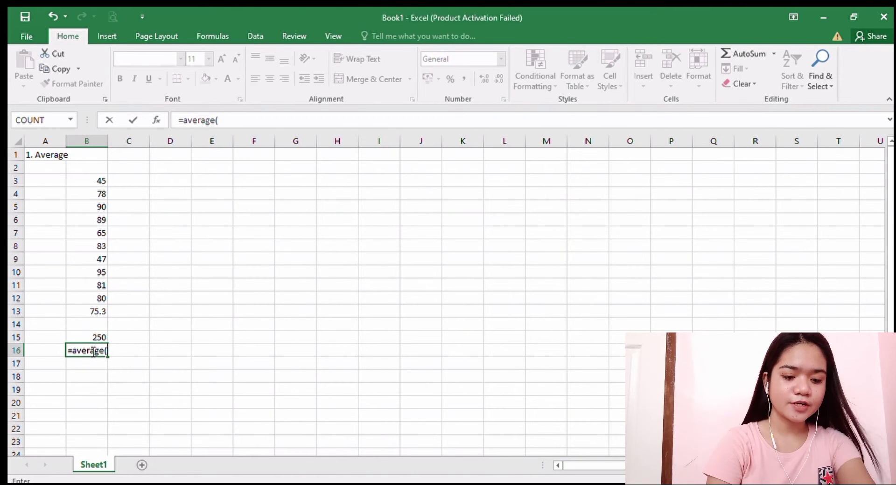
pyautogui.write('9')
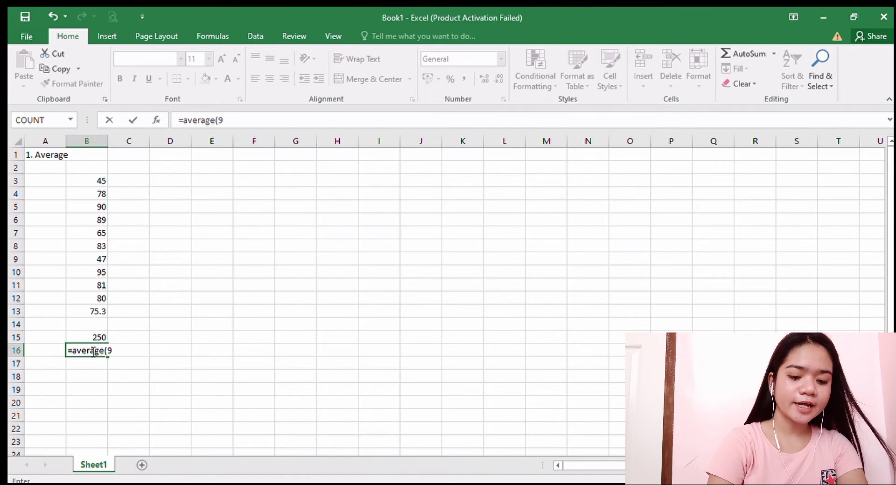
pyautogui.write('0,80')
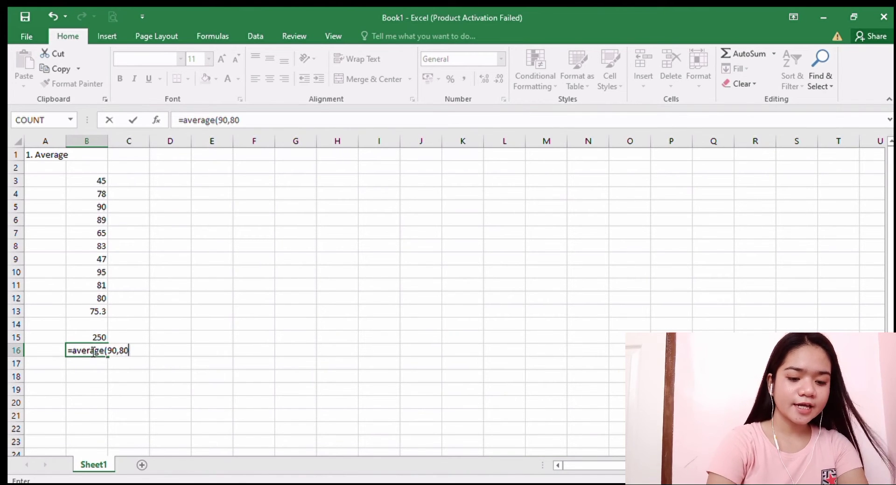
pyautogui.write(',75')
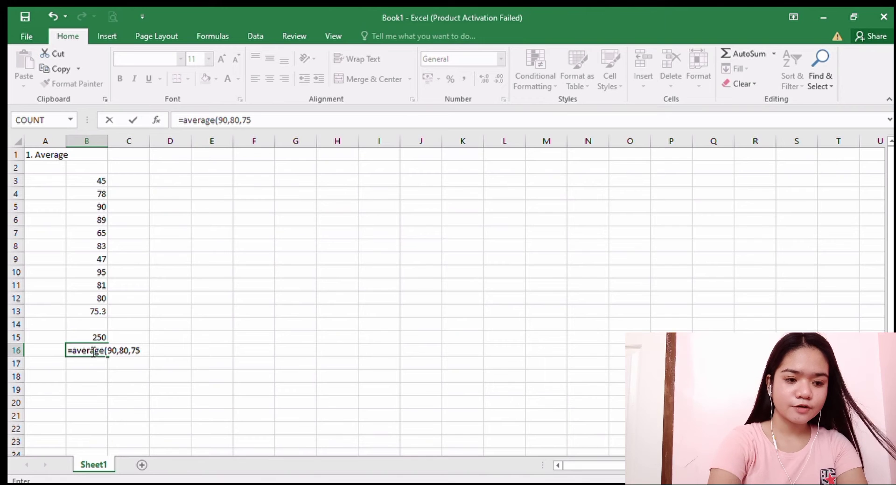
pyautogui.write(')')
pyautogui.press('Return')
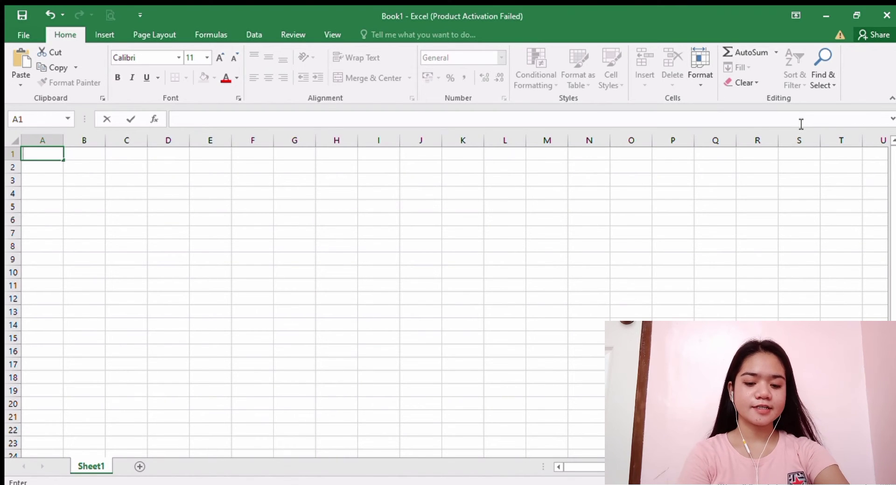
# - Enter the heading "2. Count Function" in cell A1 of the blank sheet
pyautogui.write('2.')
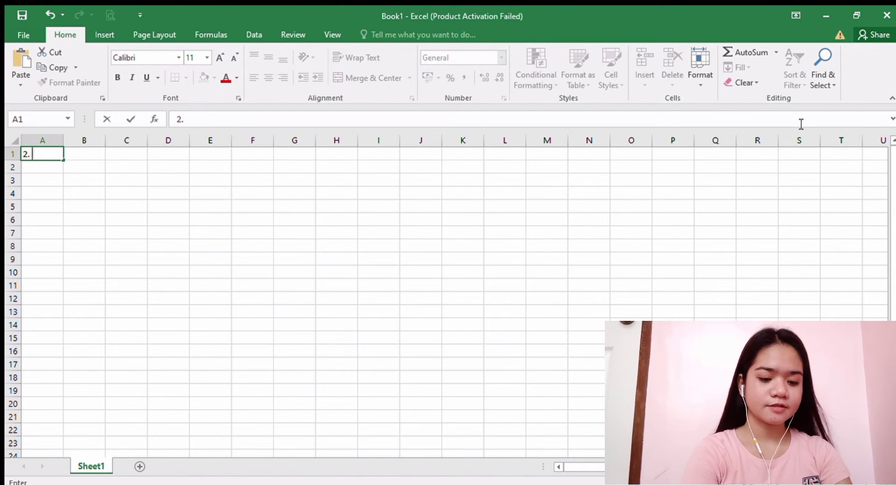
pyautogui.write(' Count Funct')
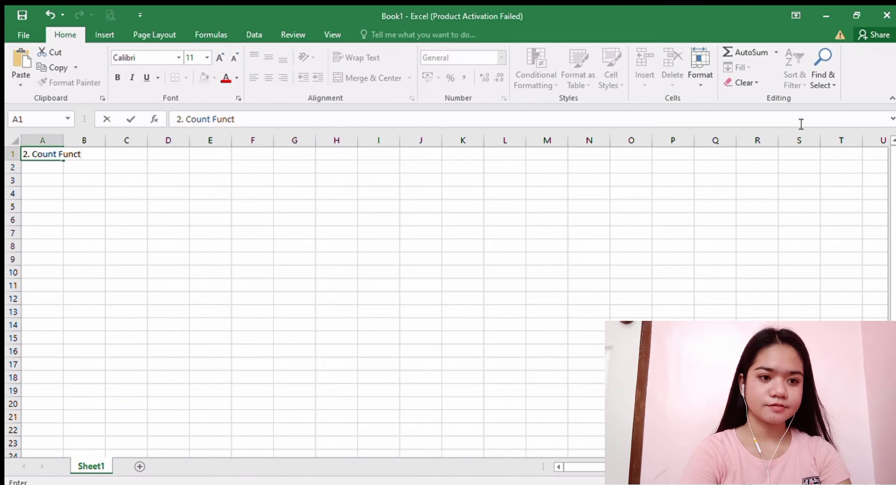
pyautogui.write('ion')
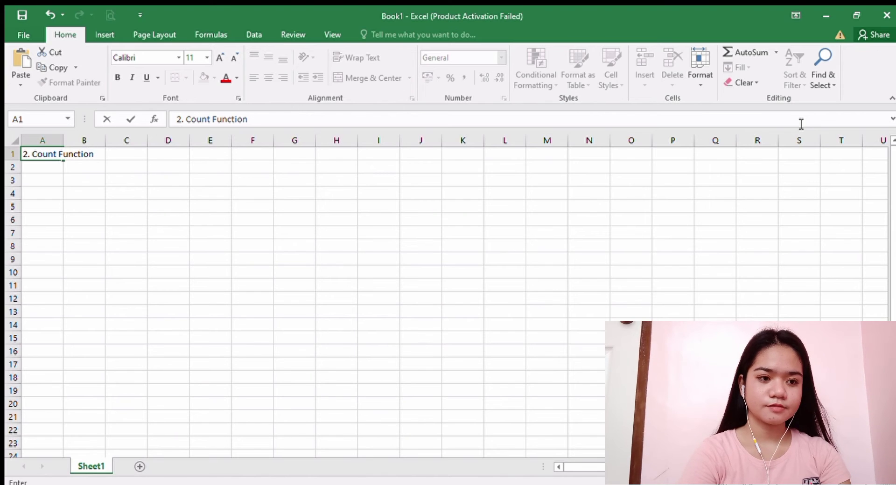
pyautogui.press('Return')
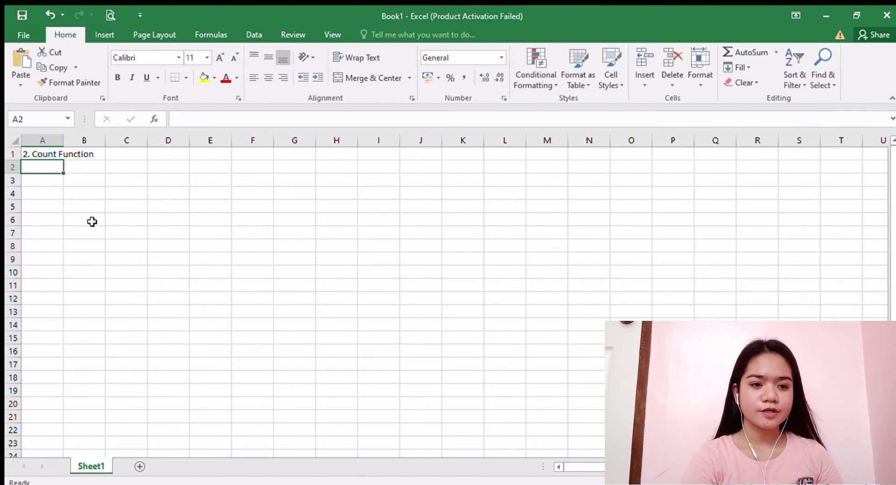
# - Paste the numbers 45, 78, 90, 89, 65, 83, 47, 95, 81 and 80 into cells B4 to B13
pyautogui.click(77, 182)
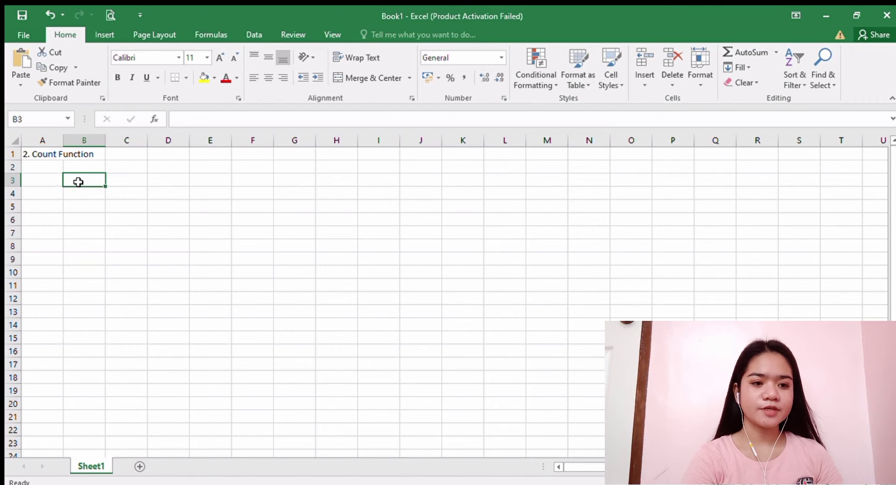
pyautogui.moveTo(77, 182)
pyautogui.mouseDown()
pyautogui.moveTo(93, 213)
pyautogui.moveTo(80, 180)
pyautogui.mouseUp()
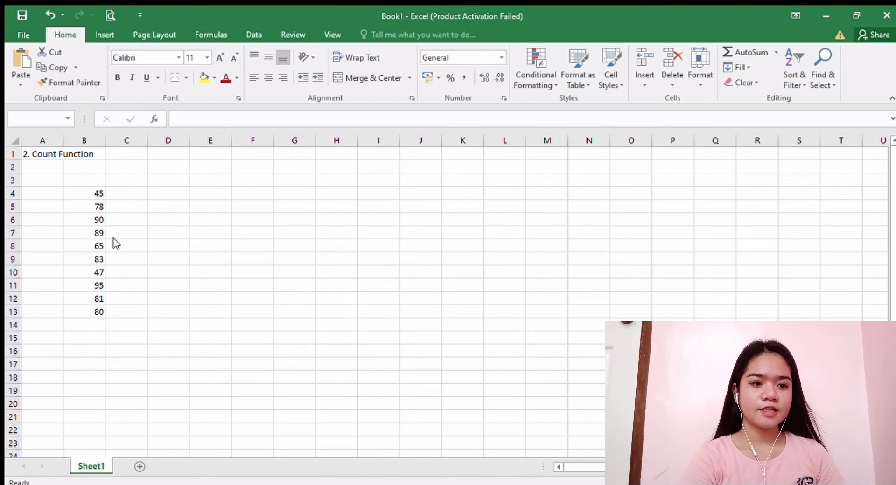
pyautogui.hotkey('ctrl', 'v')
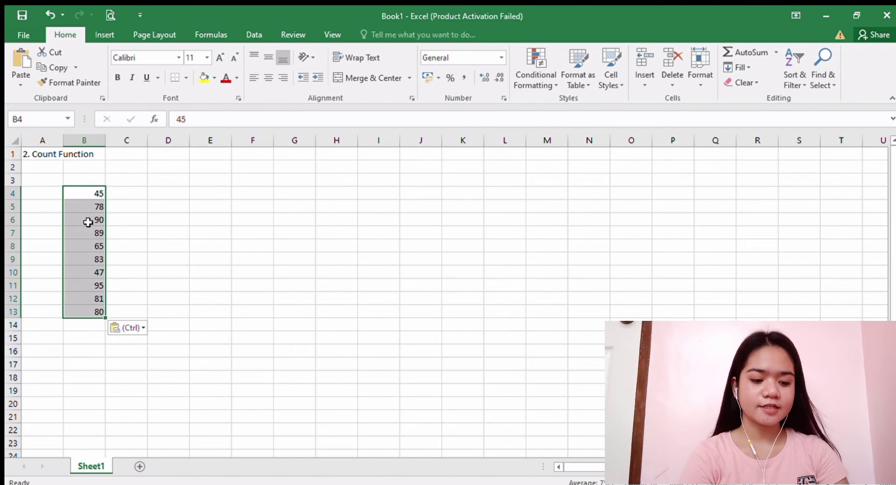
# - Enter the fruit names Apple and Orange in cells A4 and A5, beside the numbers 45 and 78
pyautogui.click(44, 194)
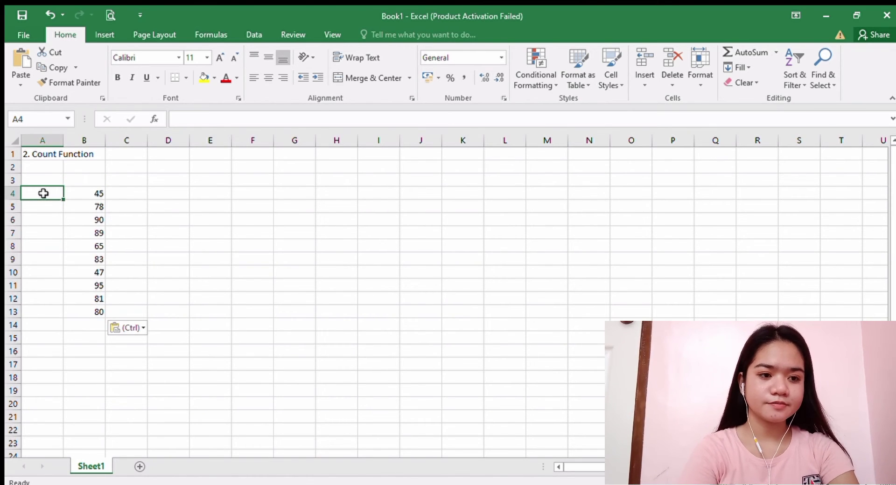
pyautogui.write('Aplle')
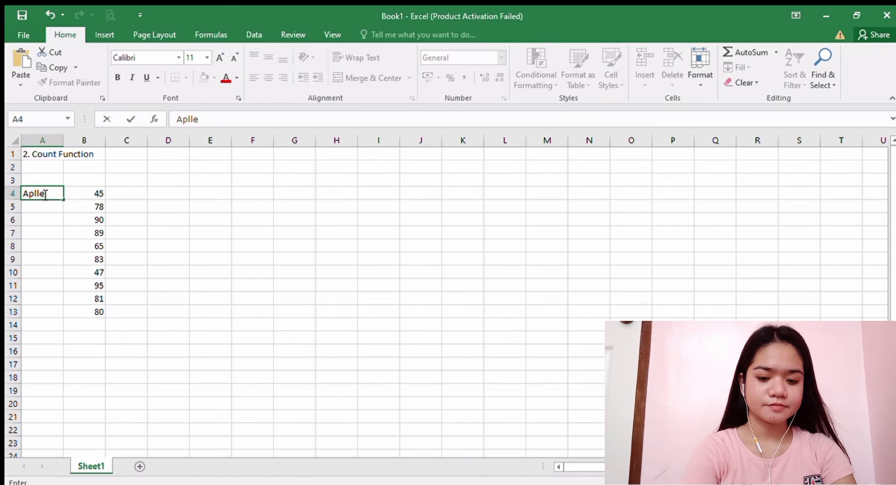
pyautogui.press('BackSpace')
pyautogui.press('BackSpace')
pyautogui.press('BackSpace')
pyautogui.write('pl')
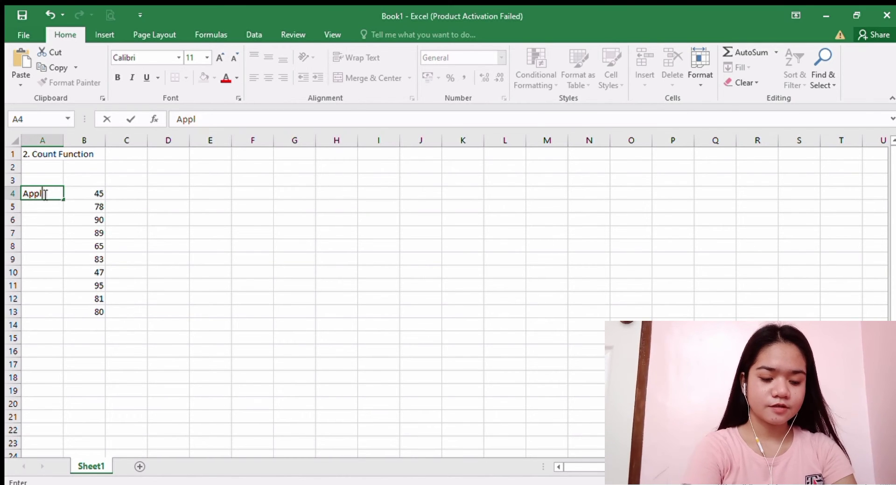
pyautogui.write('e')
pyautogui.press('Return')
pyautogui.write('Ora')
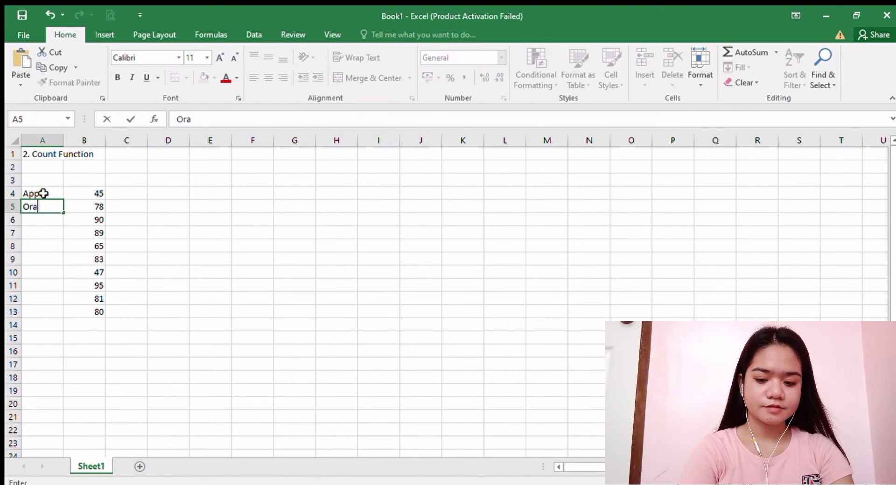
pyautogui.write('nge')
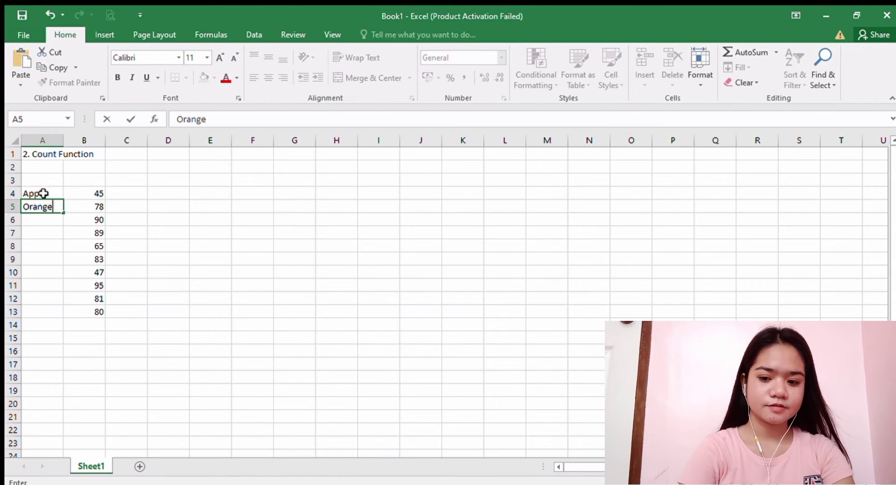
pyautogui.press('Return')
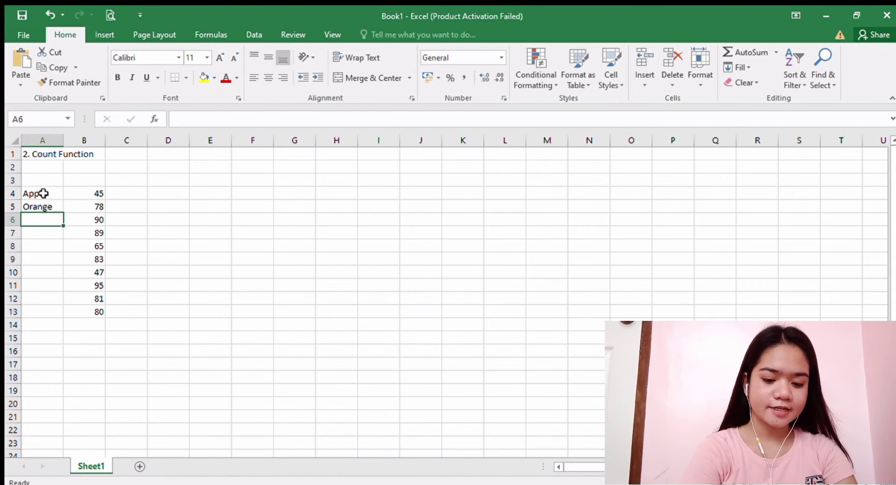
# - Continue the fruit list in column A with Banana, Grapes and Lemon in cells A6 to A8
pyautogui.write('Bann')
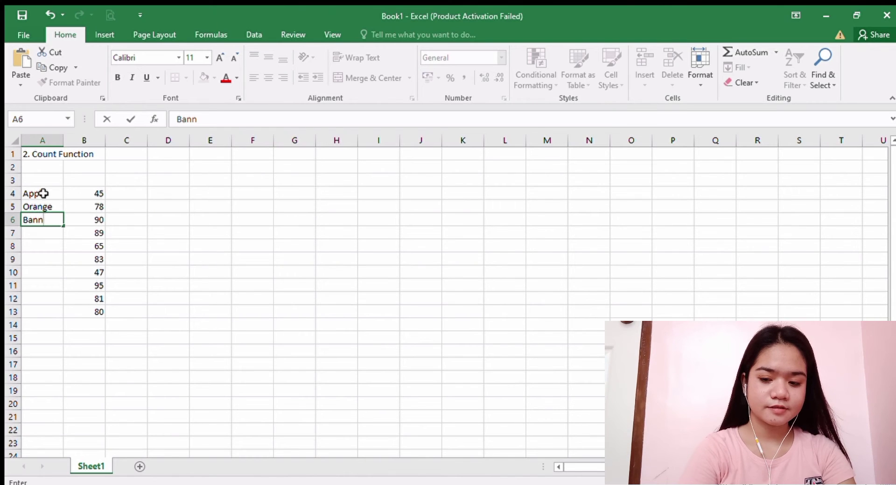
pyautogui.press('BackSpace')
pyautogui.write('anan')
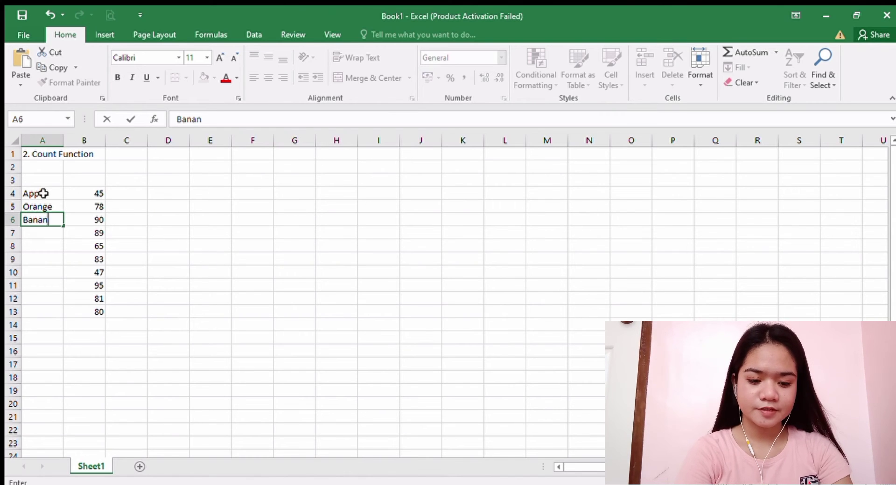
pyautogui.press('Return')
pyautogui.write('Grapes')
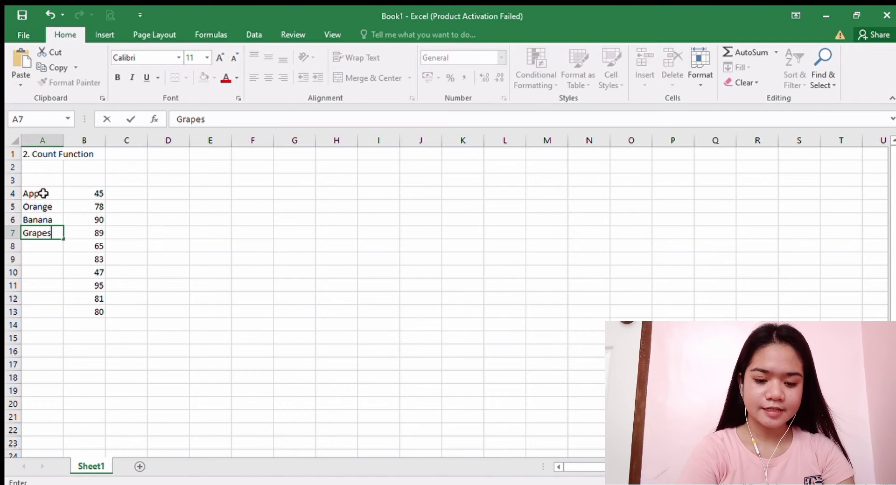
pyautogui.press('Return')
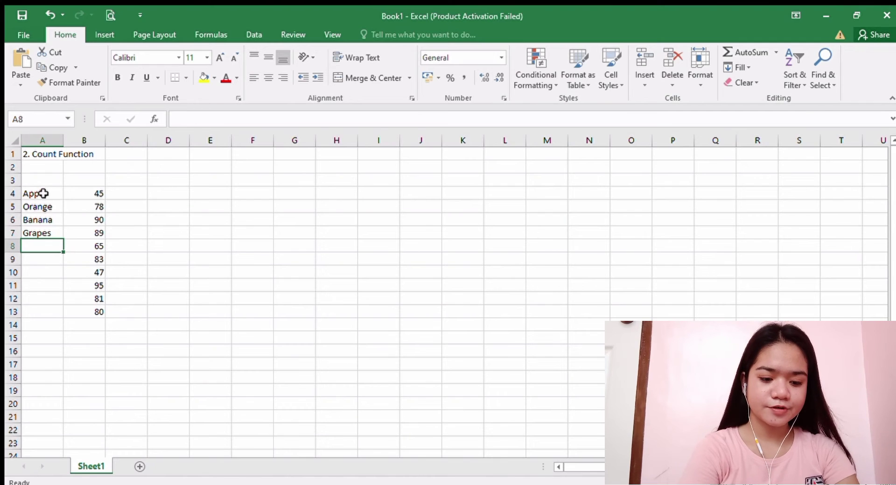
pyautogui.write('Lemn')
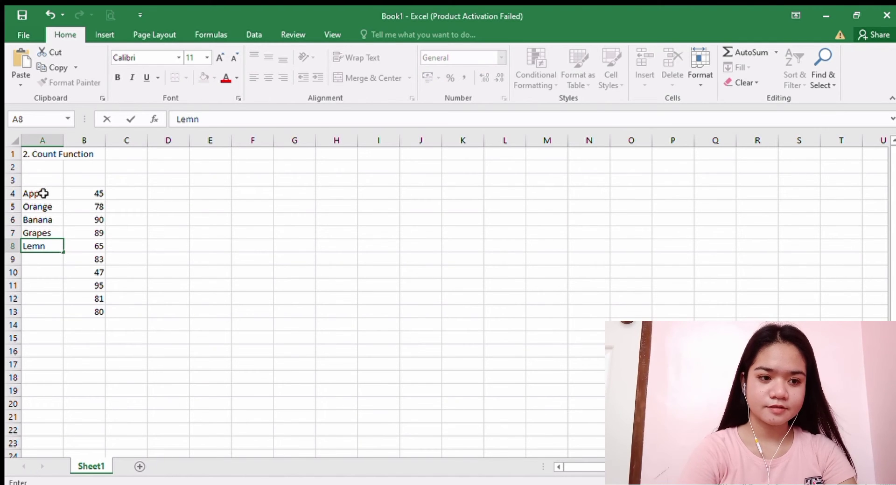
pyautogui.press('BackSpace')
pyautogui.write('om')
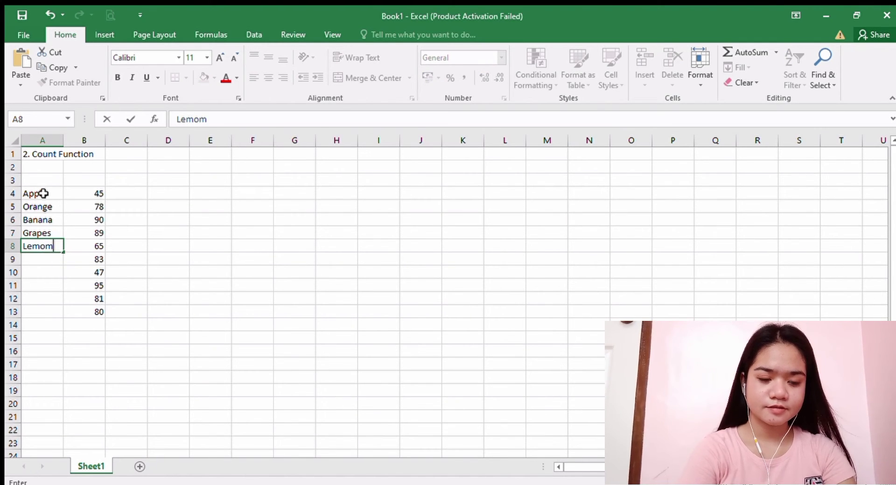
pyautogui.press('BackSpace')
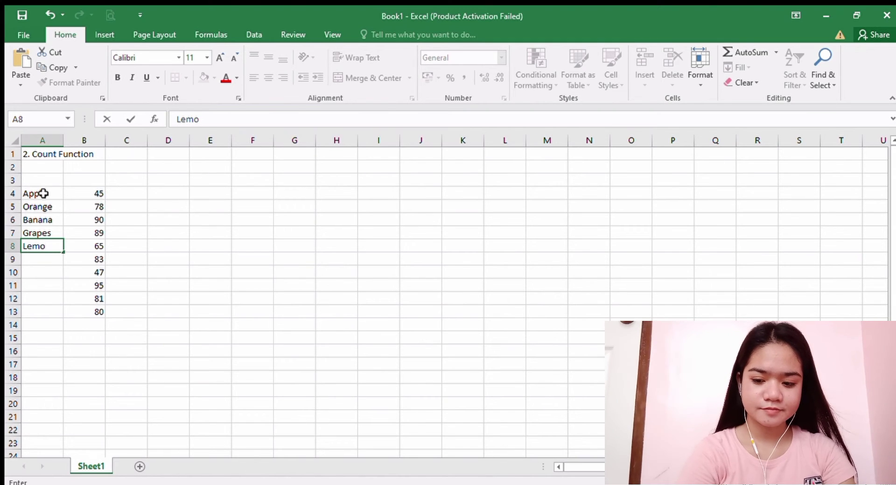
pyautogui.write('n')
pyautogui.press('Return')
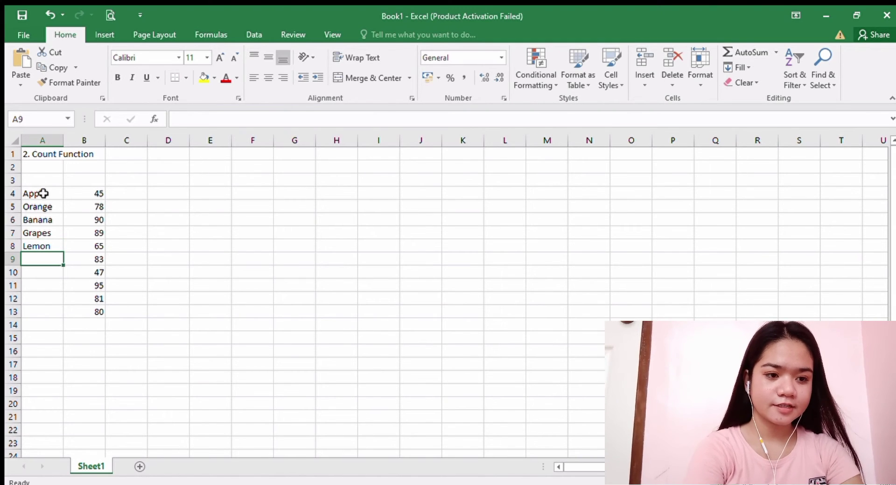
# - Add Cherry and Melon to the fruit list in cells A9 and A10, and select cell A11
pyautogui.write('Cherry')
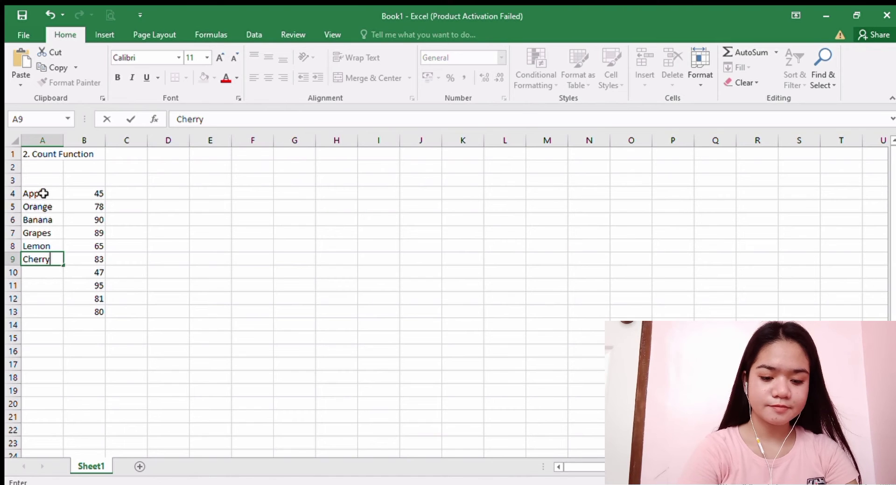
pyautogui.press('Return')
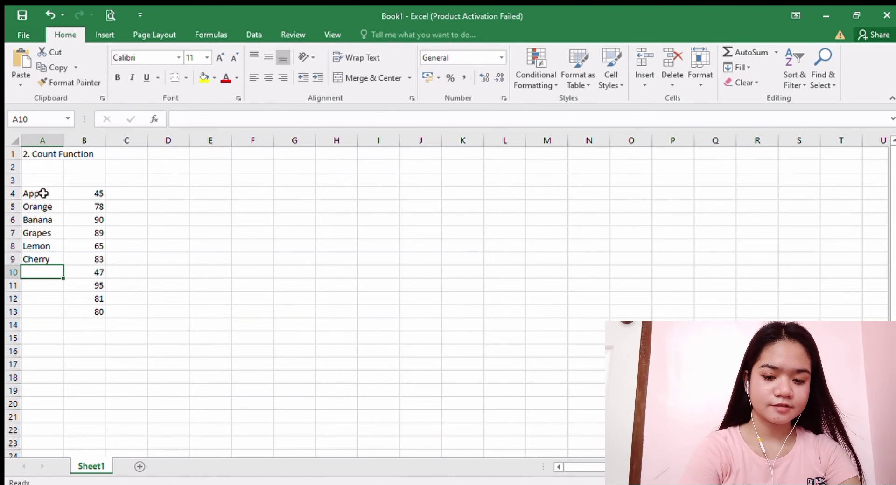
pyautogui.write('Mw')
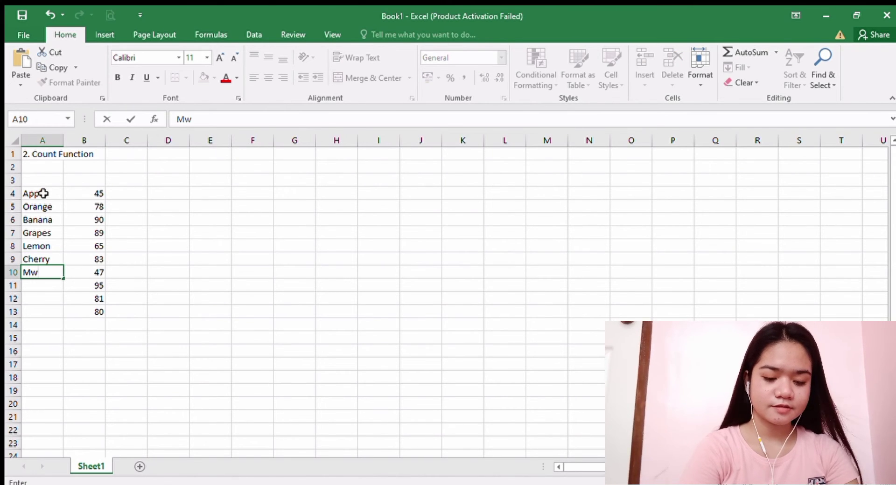
pyautogui.press('BackSpace')
pyautogui.write('elon')
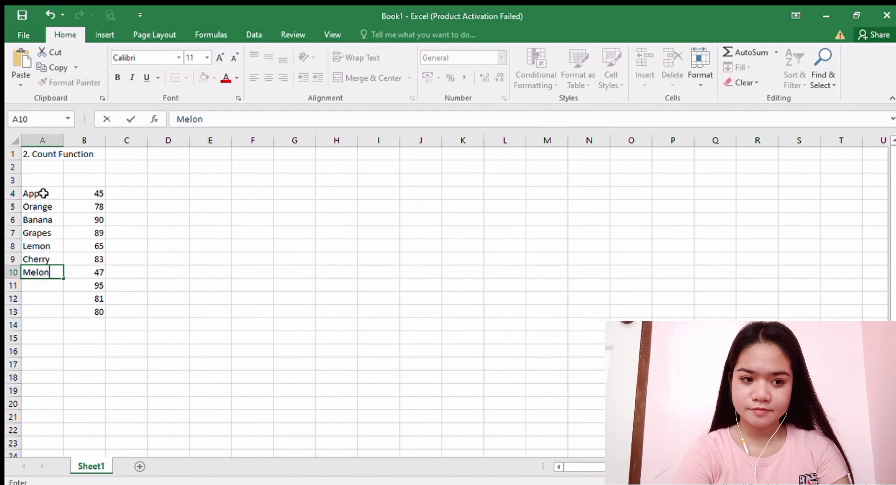
pyautogui.press('Return')
pyautogui.press('Return')
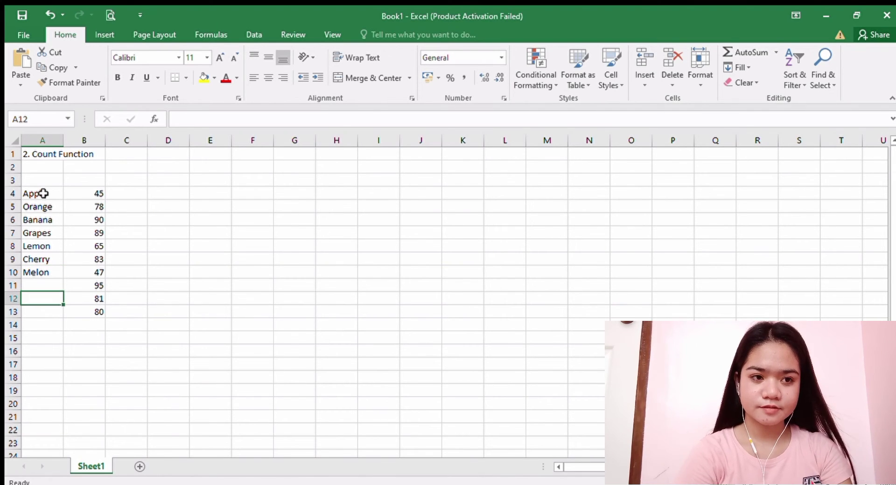
pyautogui.press('BackSpace')
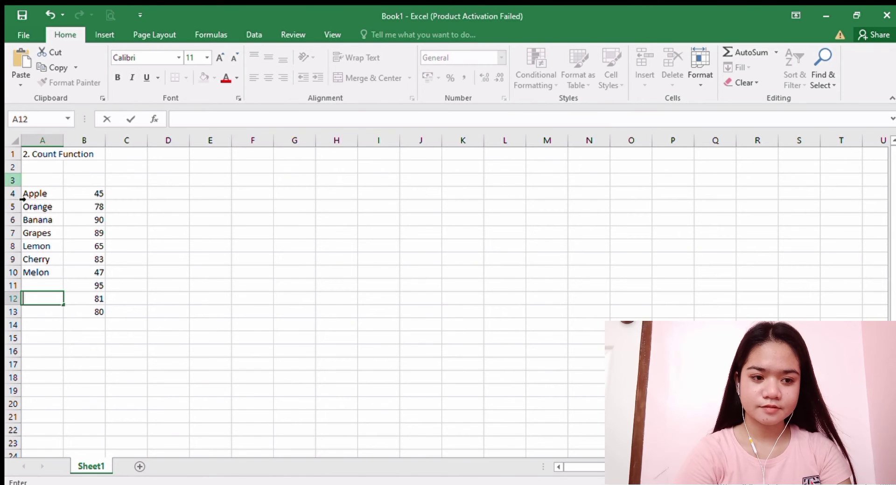
pyautogui.click(49, 286)
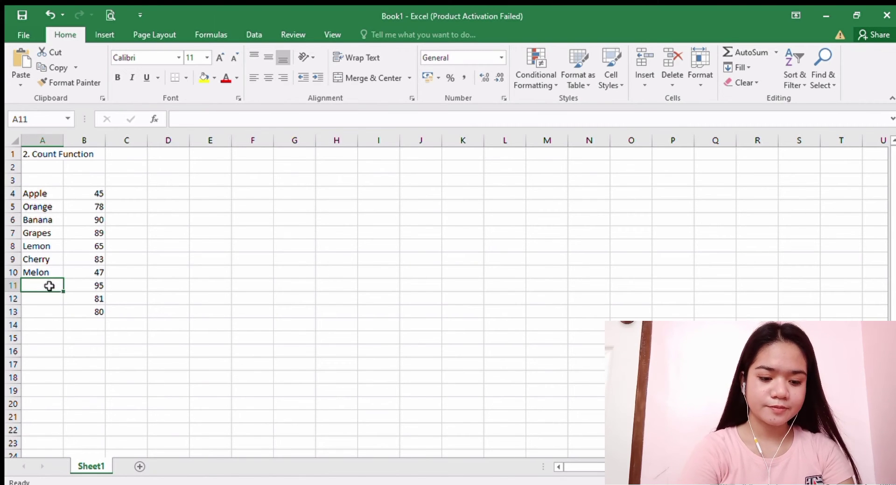
# - Add Mango to the fruit list in cell A11
pyautogui.write('Mag')
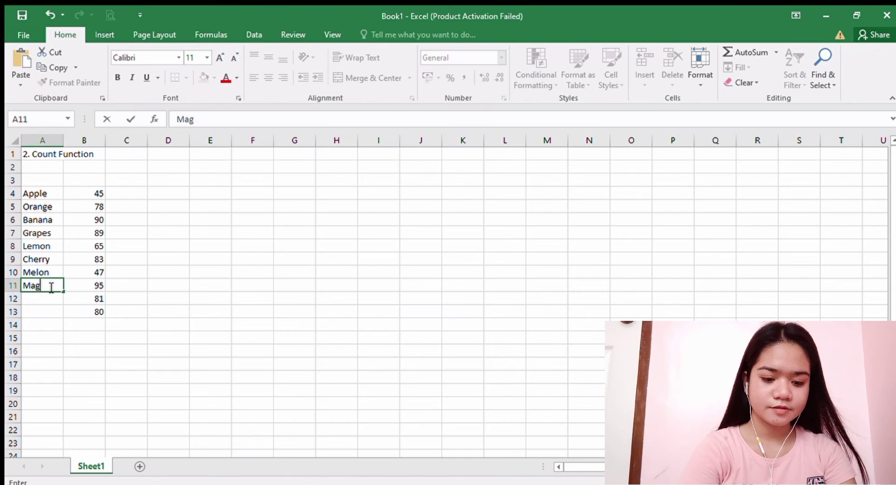
pyautogui.press('BackSpace')
pyautogui.write('ng')
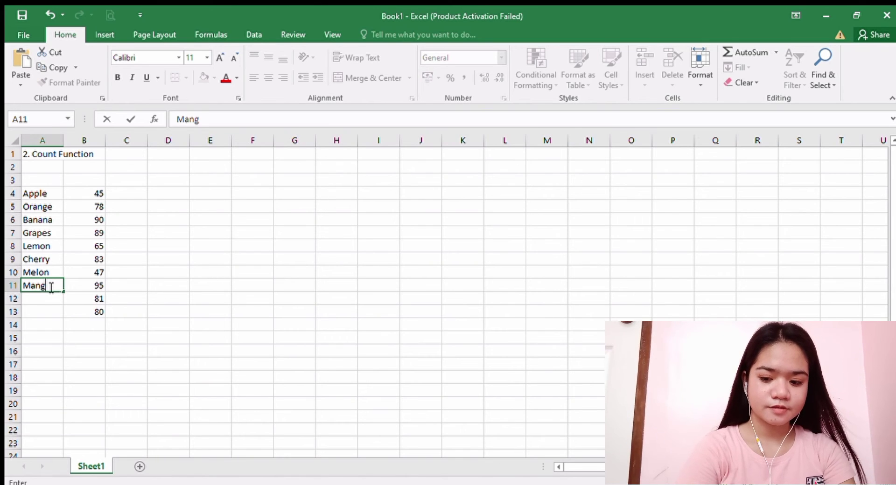
pyautogui.write('o')
pyautogui.press('Return')
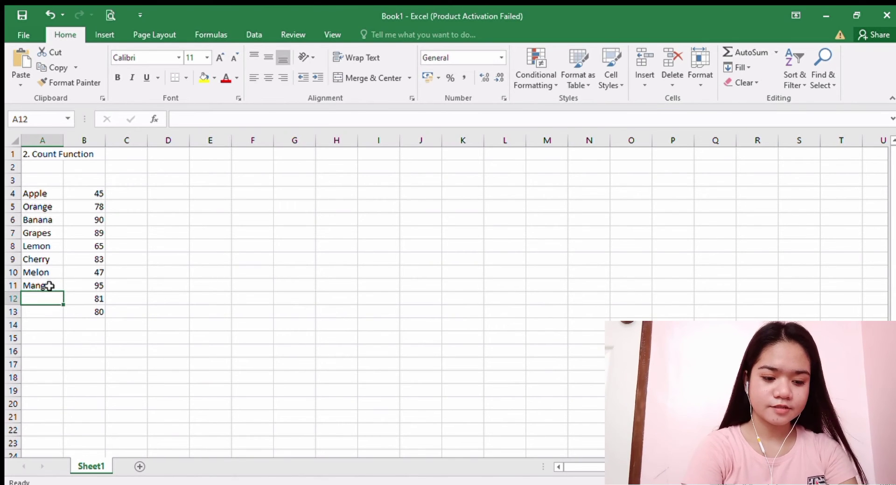
# - Complete the fruit list with Avocado in cell A12 and Kiwi in cell A13
pyautogui.write('Apple')
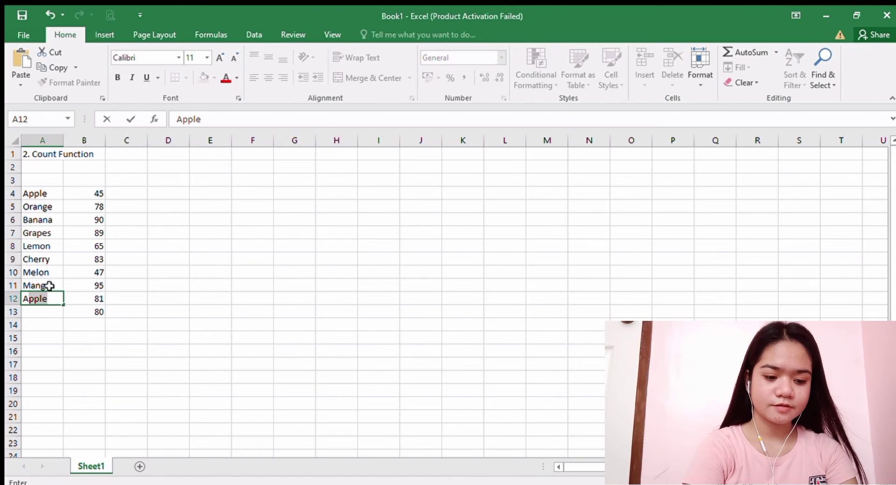
pyautogui.write('voca')
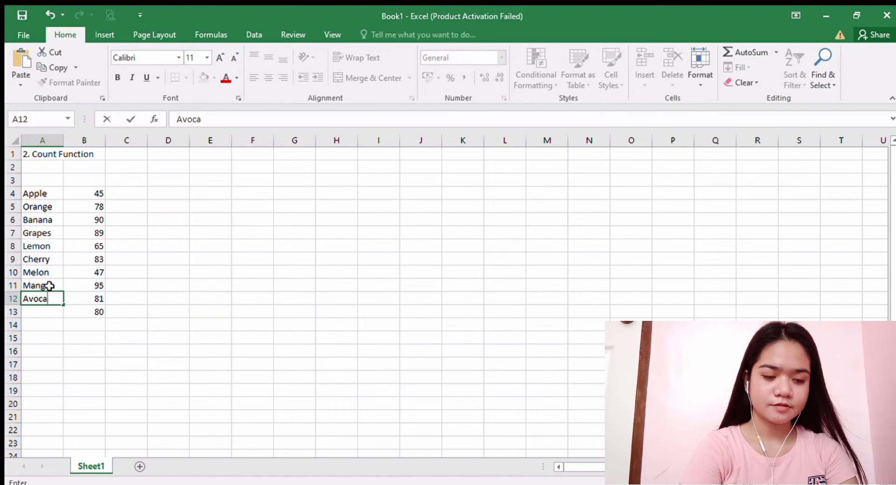
pyautogui.write('do')
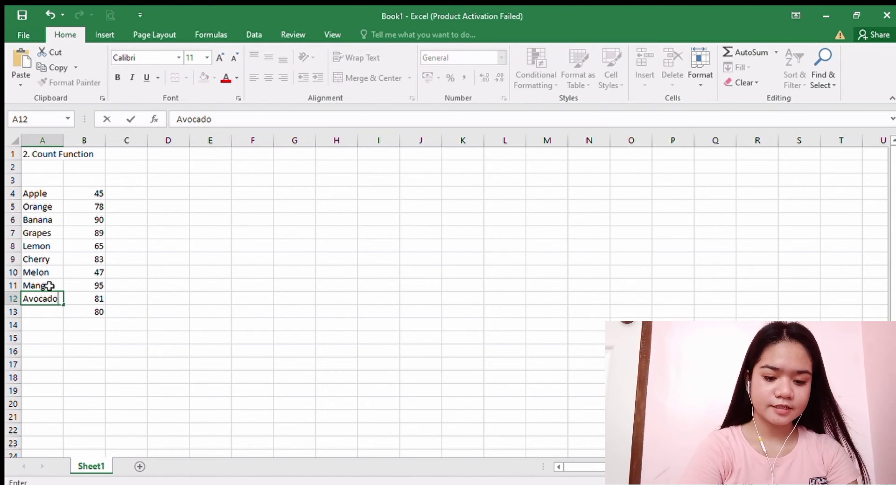
pyautogui.press('Return')
pyautogui.write('Ki')
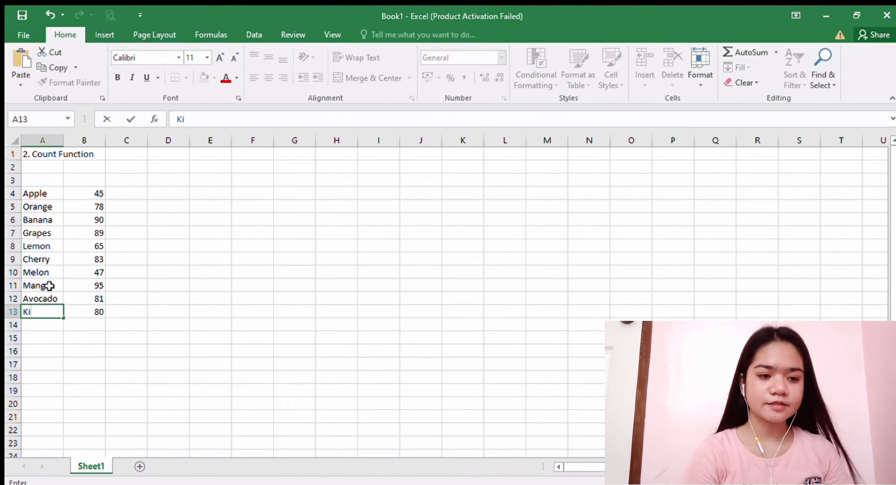
pyautogui.write('wi')
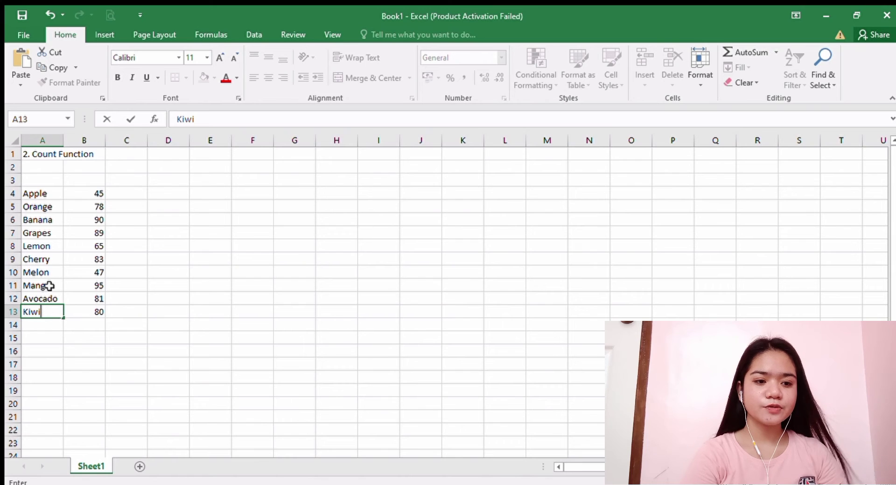
pyautogui.click(74, 331)
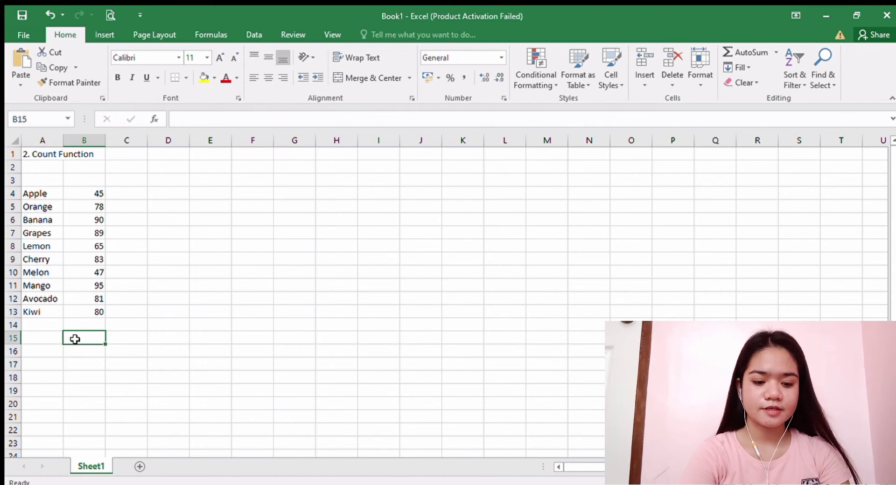
pyautogui.write('=')
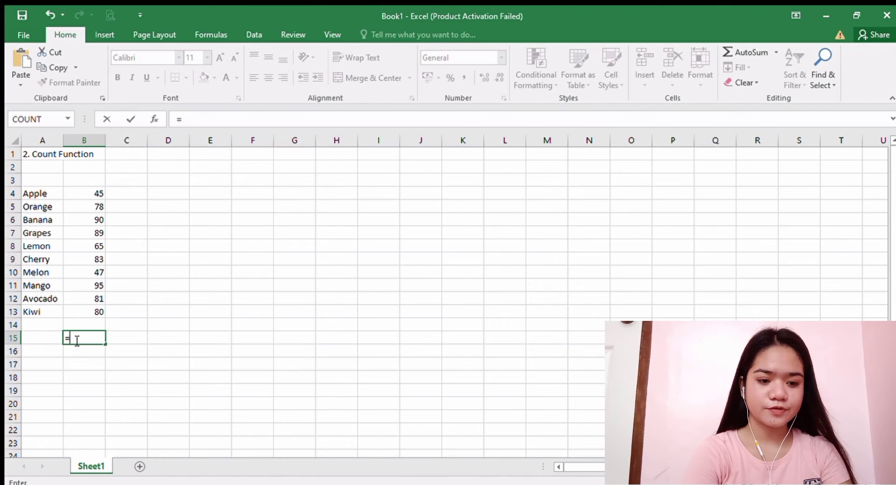
pyautogui.write('cou')
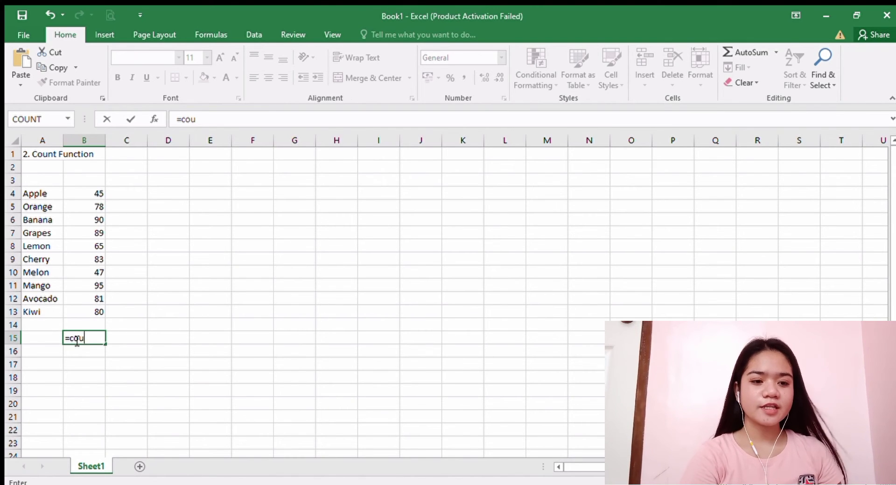
pyautogui.write('nt')
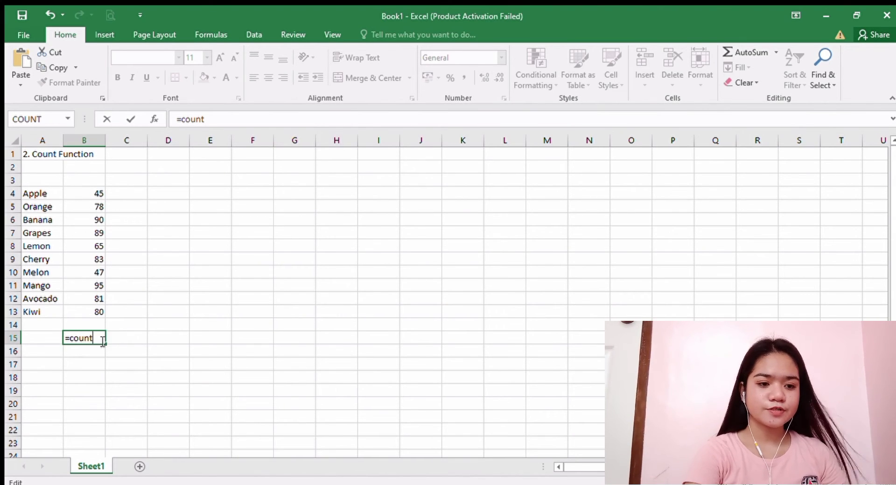
pyautogui.press('BackSpace')
pyautogui.press('BackSpace')
pyautogui.press('BackSpace')
pyautogui.press('BackSpace')
pyautogui.press('BackSpace')
pyautogui.press('BackSpace')
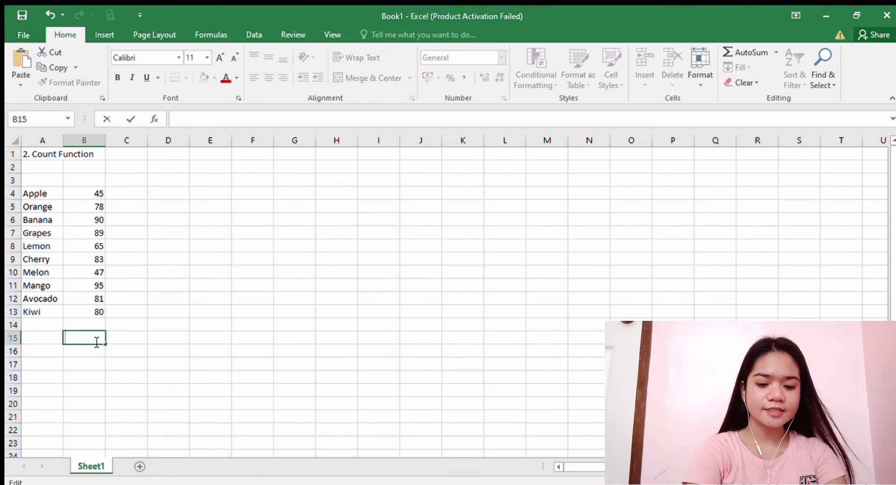
# - Enter the formula =count(B4:B13) in cell B15 to count the numbers in column B
pyautogui.write('=count')
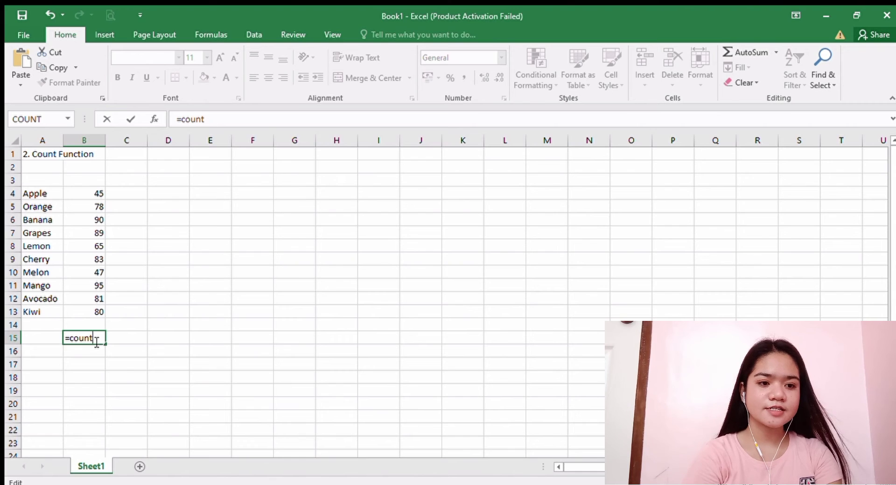
pyautogui.write('(')
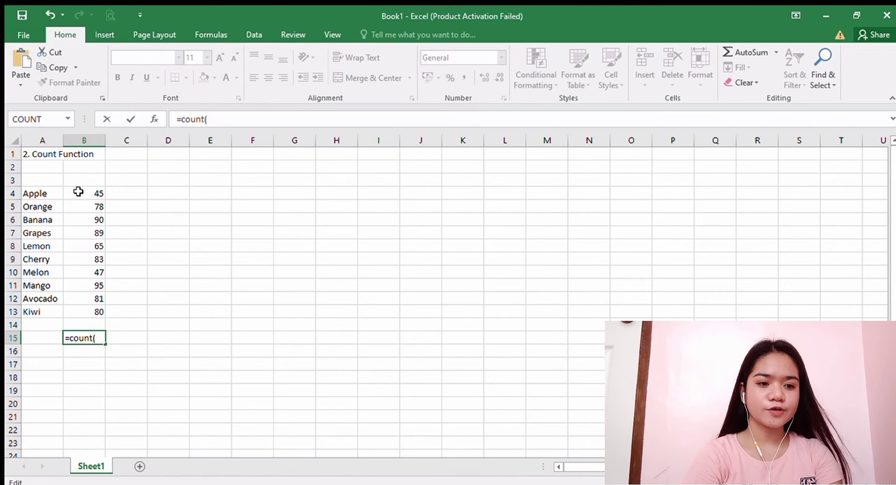
pyautogui.moveTo(80, 192); pyautogui.dragTo(94, 311)
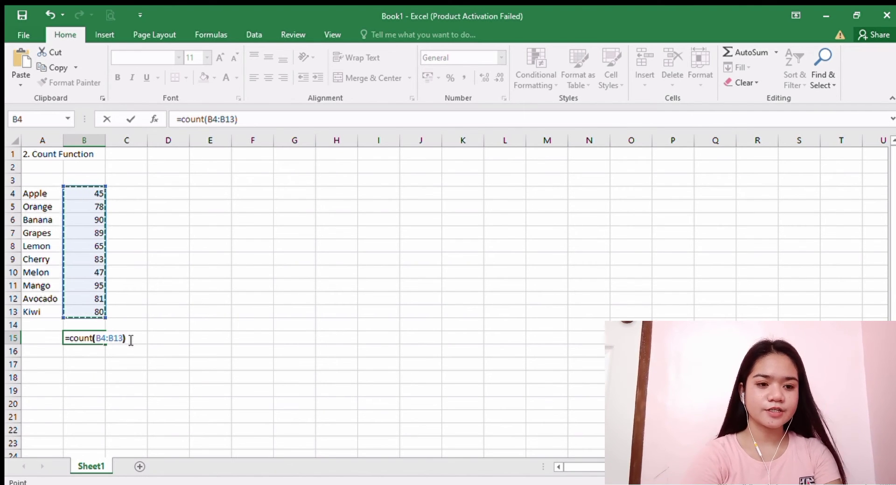
pyautogui.write(')')
pyautogui.press('Return')
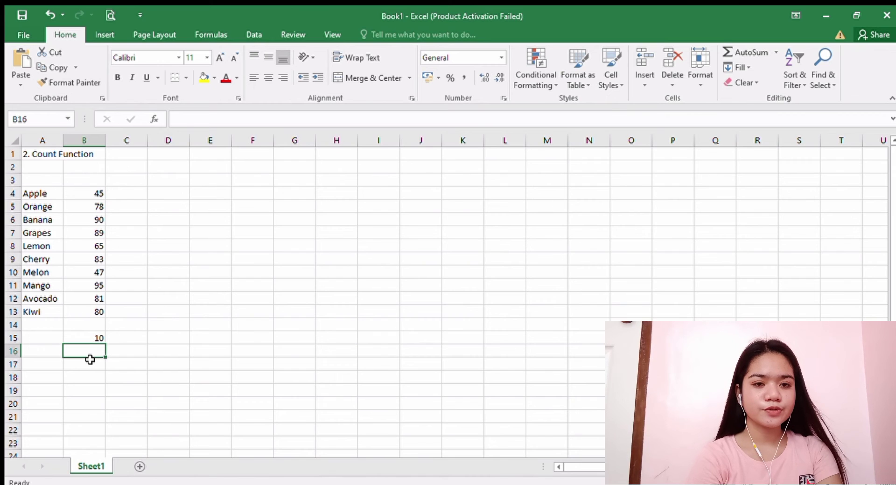
# - Enter the formula =count(A4:A13) in cell B16 to apply COUNT to the fruit names
pyautogui.click(32, 191)
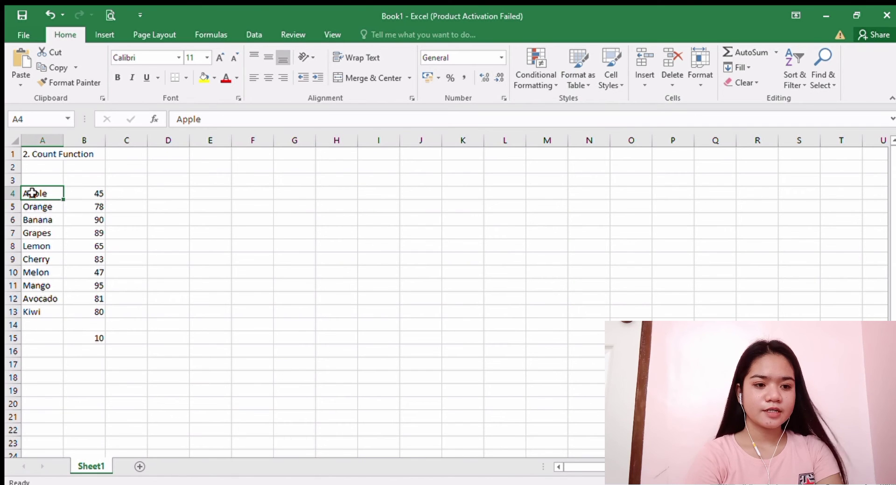
pyautogui.click(74, 353)
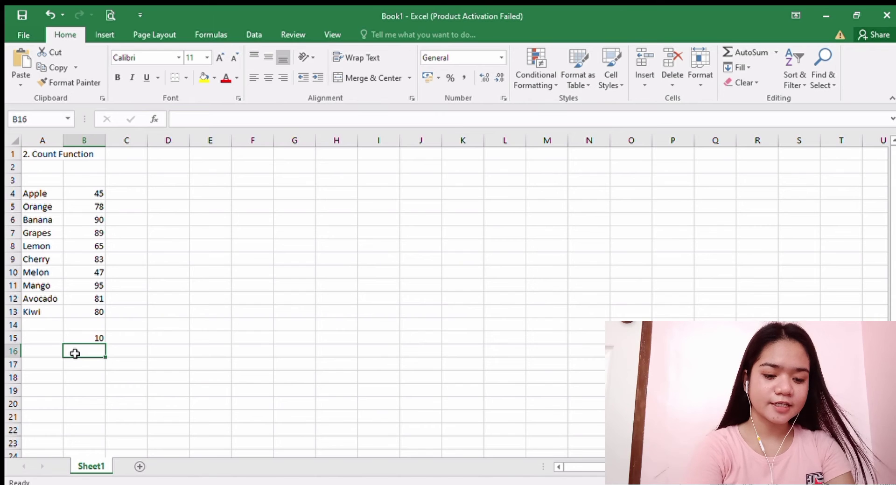
pyautogui.write('=count')
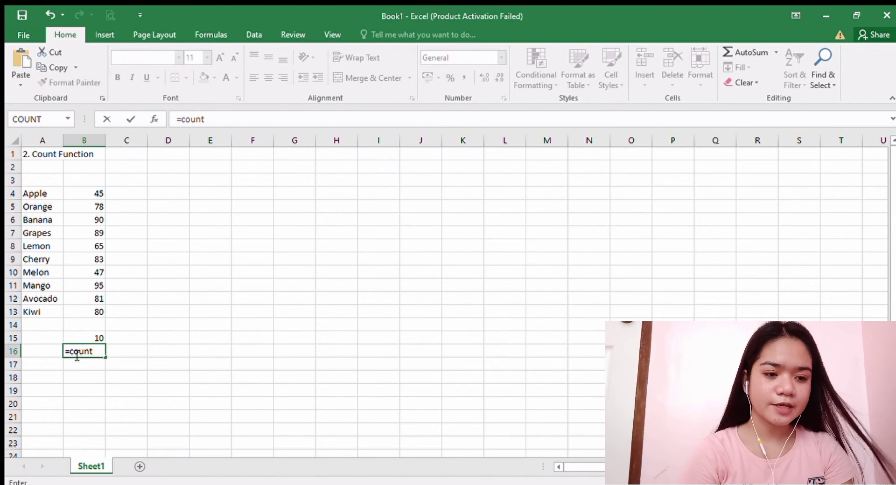
pyautogui.write('(')
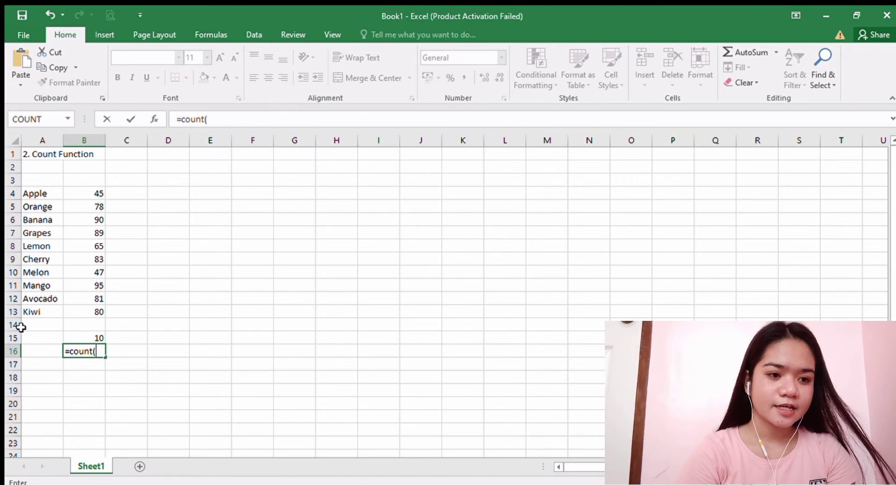
pyautogui.moveTo(31, 194); pyautogui.dragTo(35, 310)
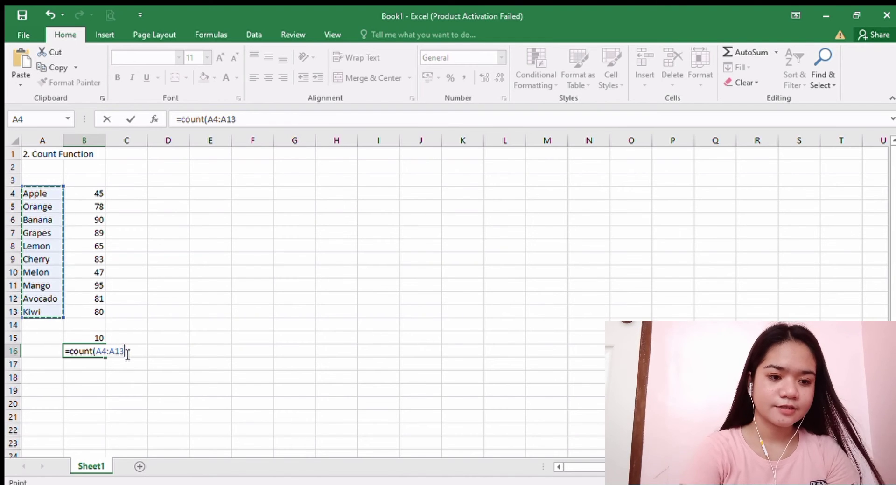
pyautogui.write(')')
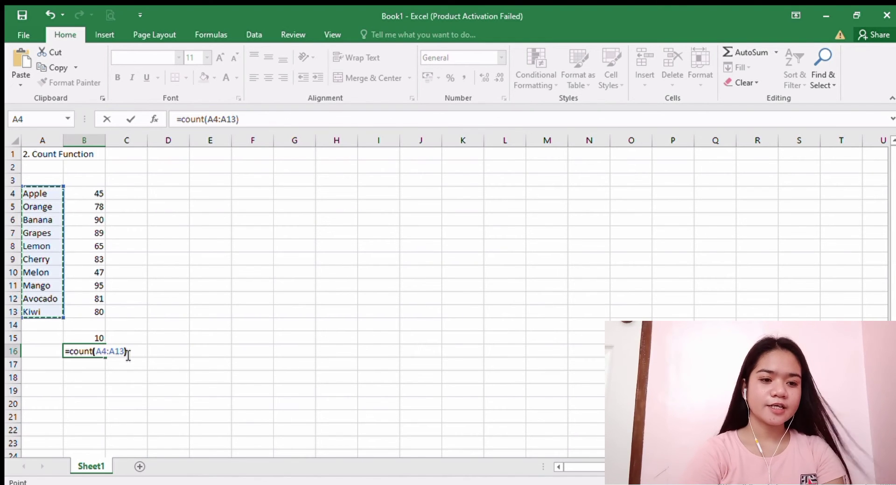
pyautogui.press('Return')
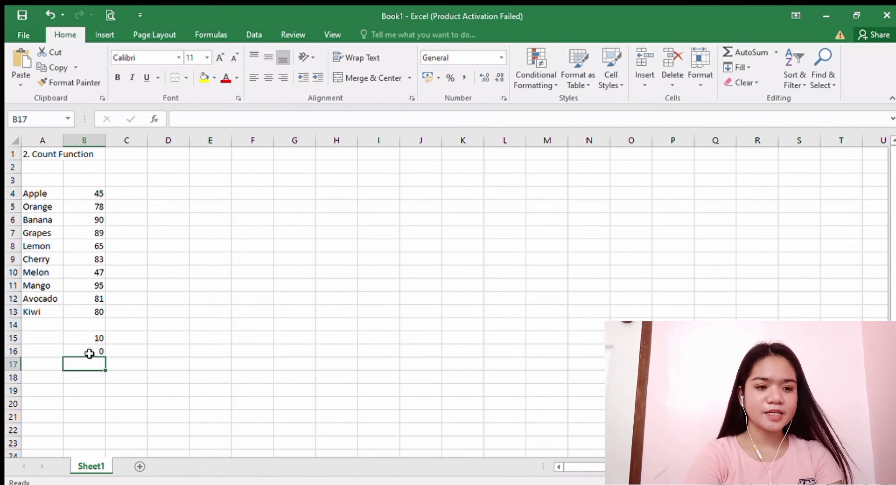
pyautogui.click(34, 195)
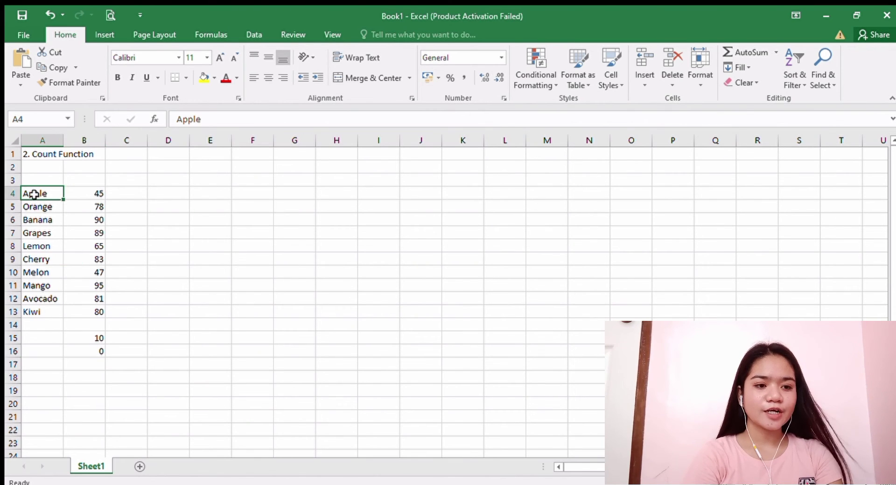
pyautogui.click(89, 352)
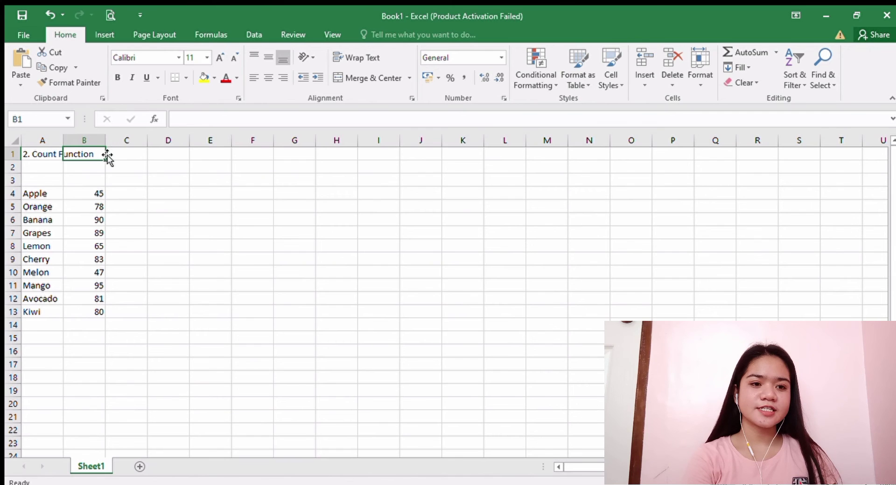
# - Replace the sheet title in cell A1 with "3. Dro Down List"
pyautogui.click(47, 154)
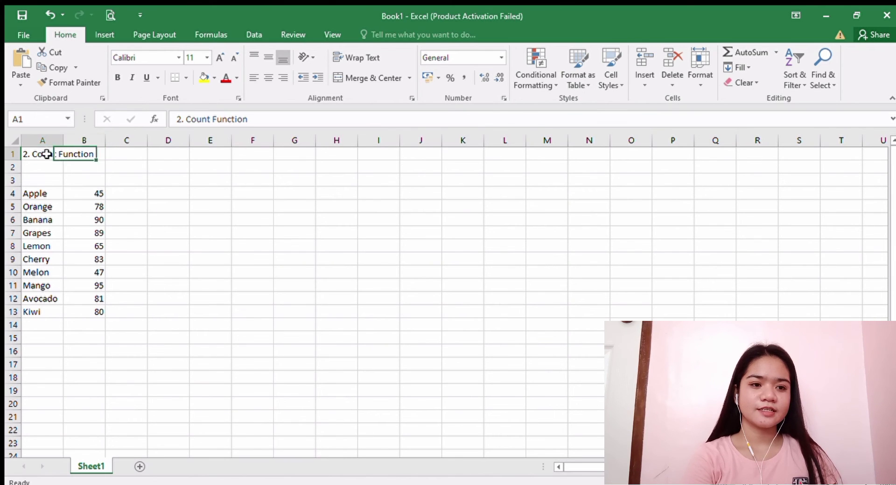
pyautogui.click(87, 154)
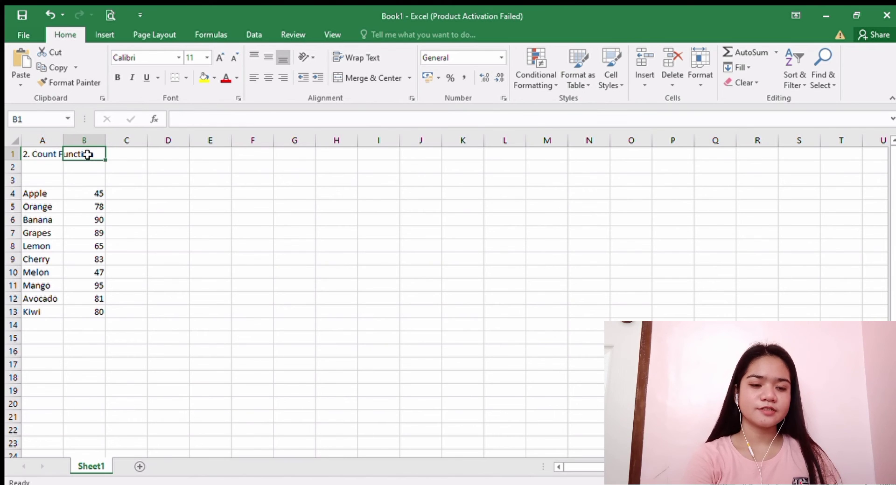
pyautogui.click(52, 154)
pyautogui.press('BackSpace')
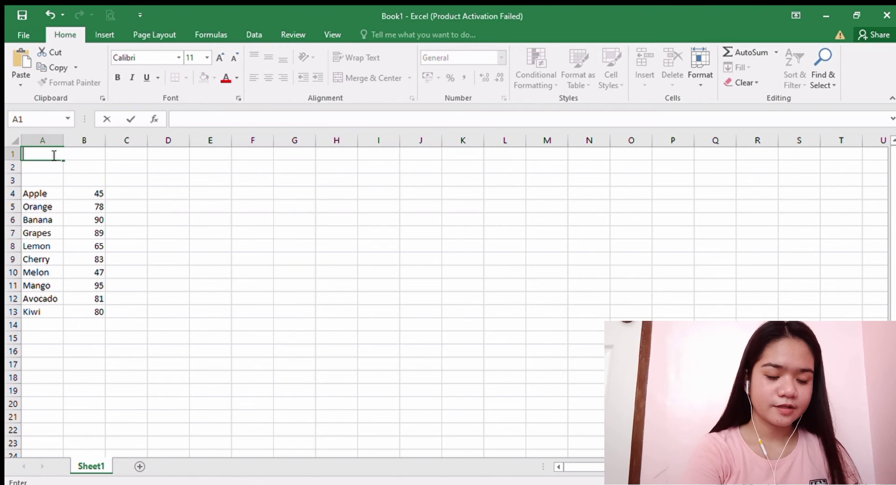
pyautogui.write('3.')
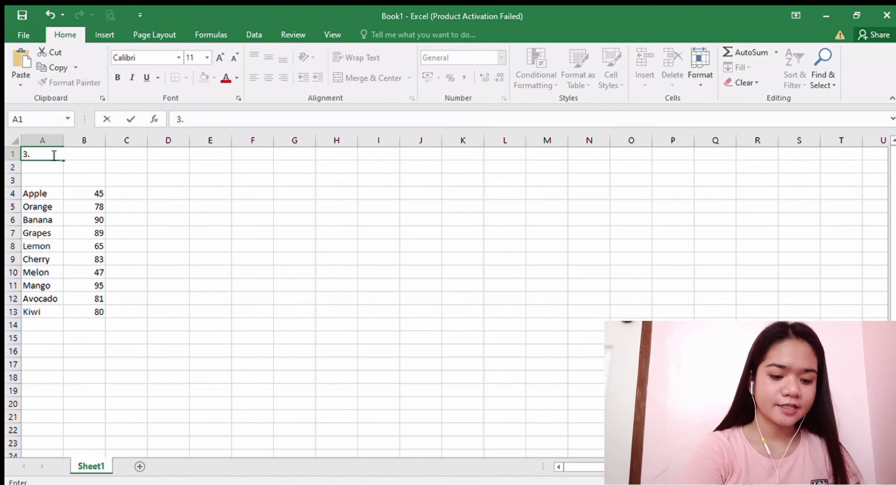
pyautogui.write(' Dro')
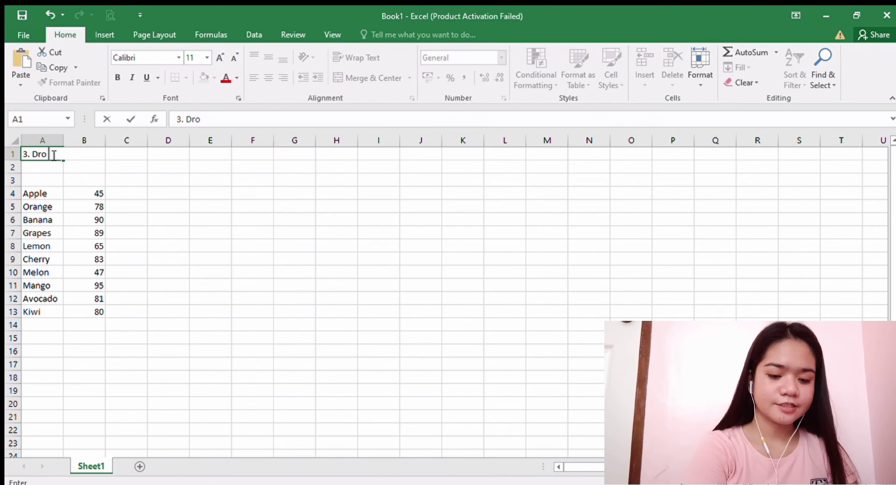
pyautogui.write(' Down')
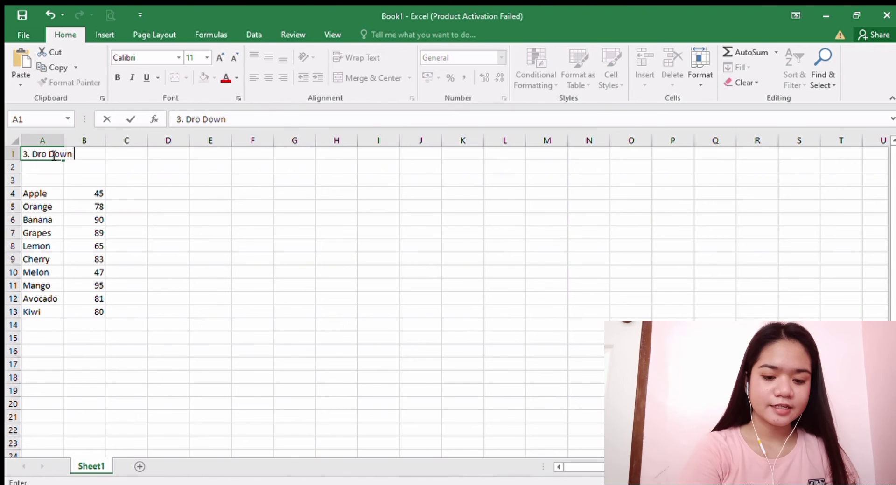
pyautogui.write(' List')
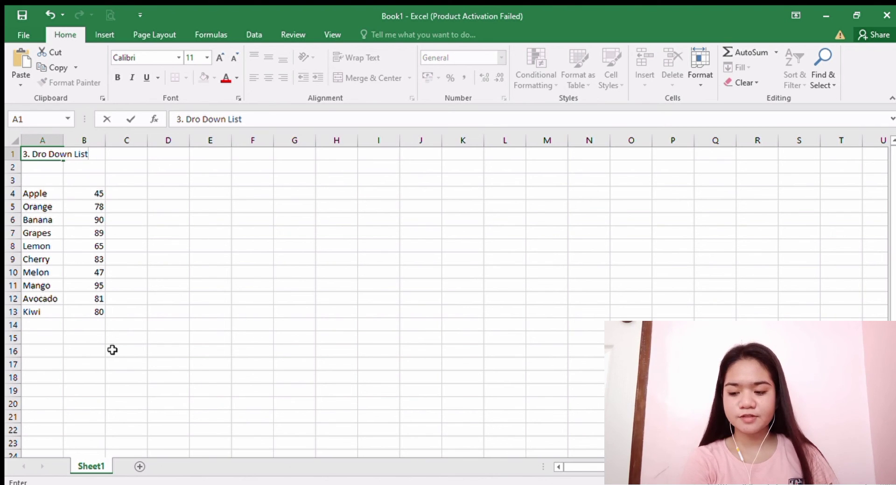
# - Add a data validation drop-down list to cell B15, using the fruit names in A4:A13 as its source
pyautogui.click(89, 339)
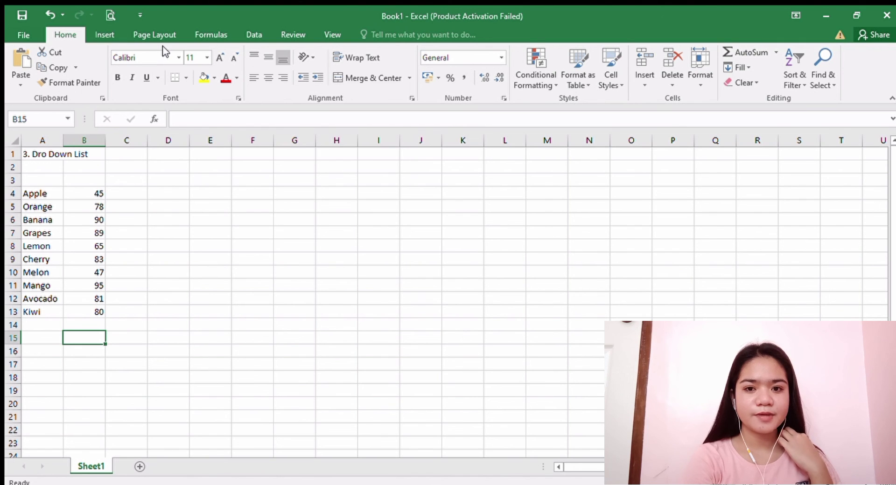
pyautogui.click(239, 36)
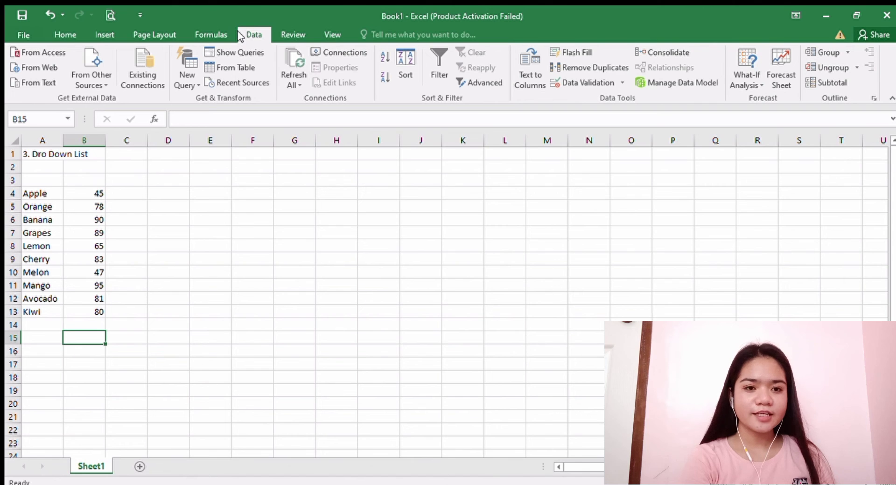
pyautogui.click(590, 78)
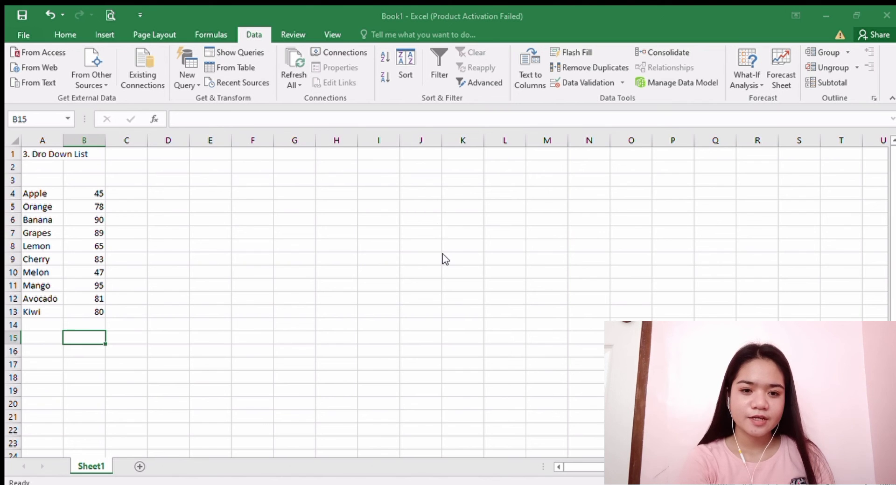
pyautogui.hotkey('alt', 'a')
pyautogui.press('v')
pyautogui.press('v')
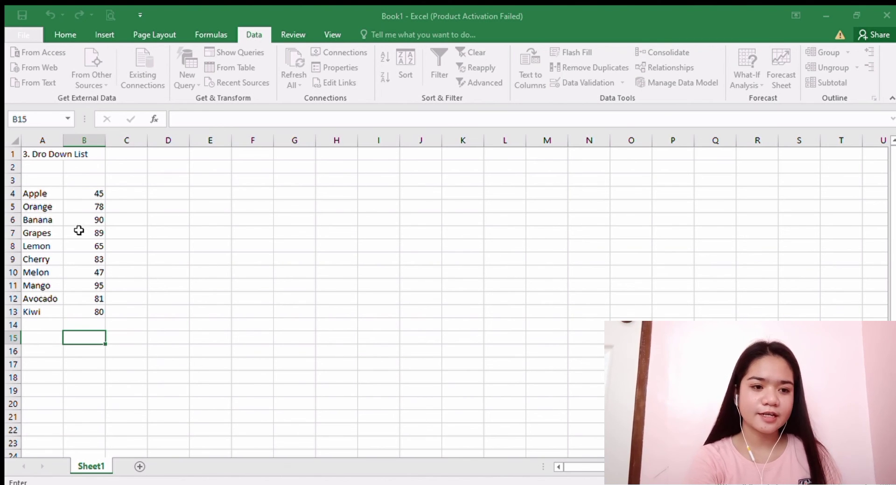
pyautogui.moveTo(35, 193); pyautogui.dragTo(42, 308)
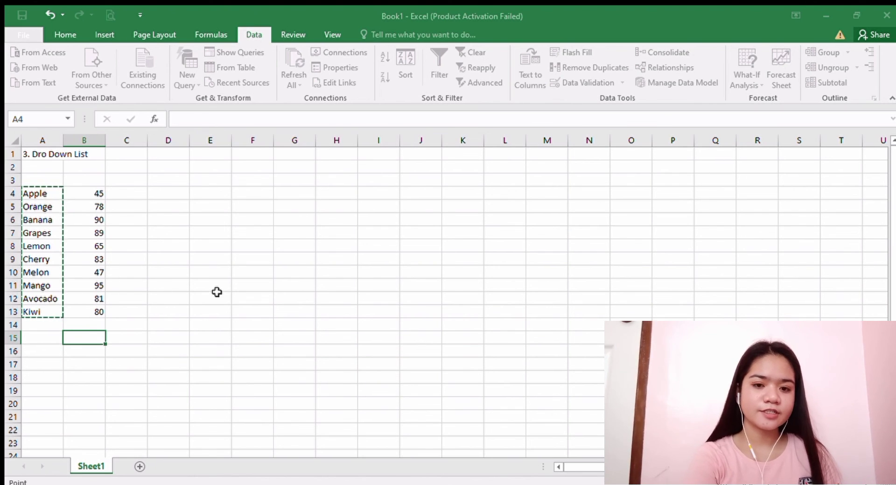
pyautogui.press('Return')
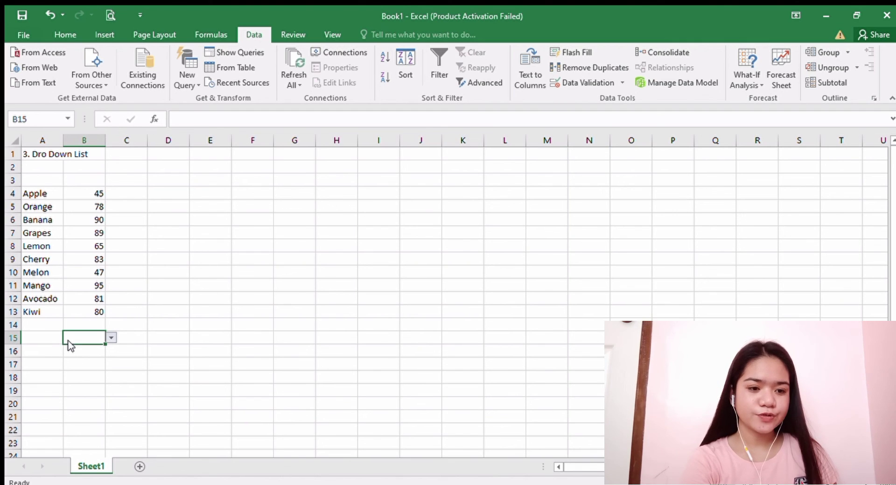
# - Choose Grapes from the drop-down list in cell B15 and leave that cell selected
pyautogui.click(111, 338)
pyautogui.click(101, 371)
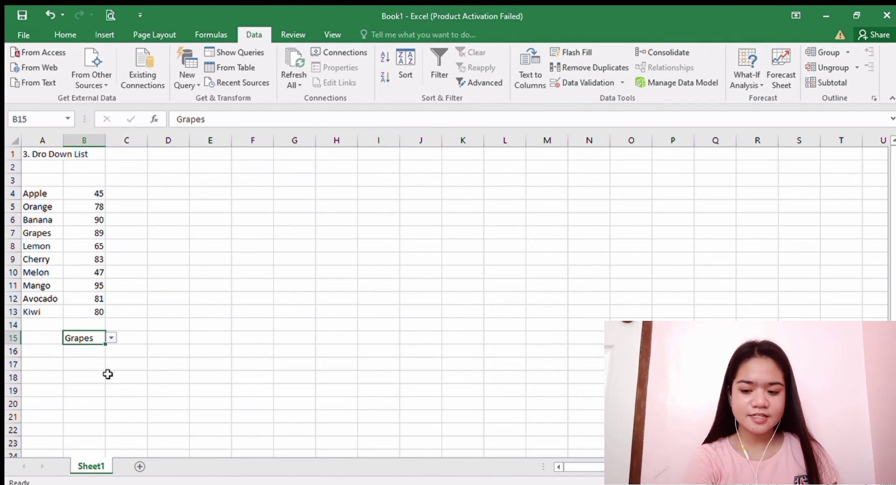
pyautogui.moveTo(106, 376); pyautogui.dragTo(107, 416)
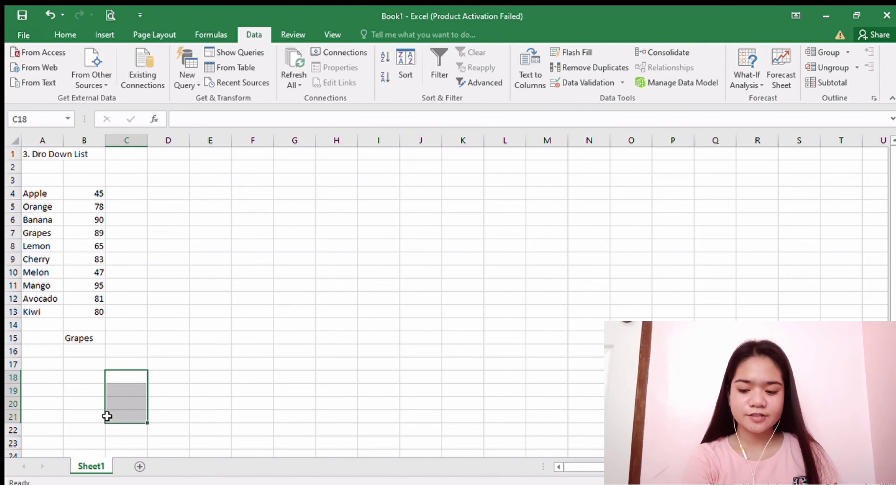
pyautogui.click(79, 340)
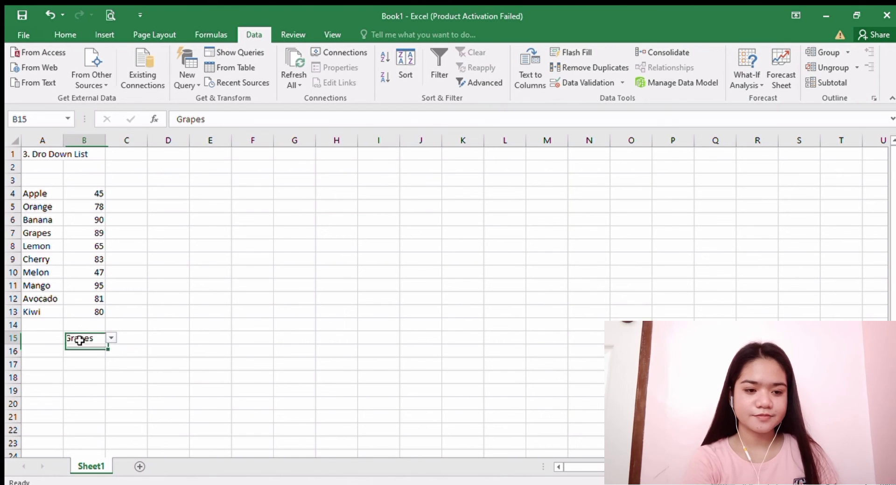